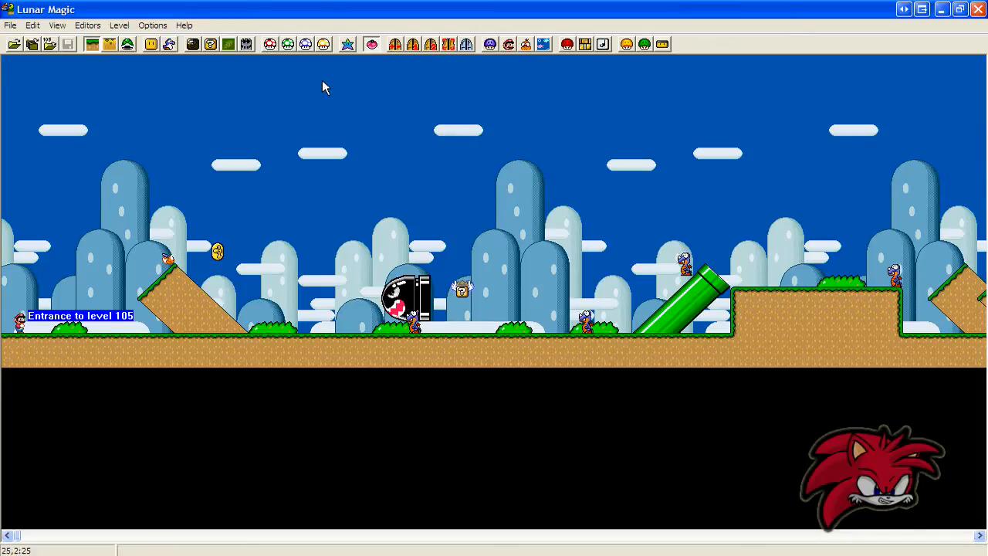
Open the 8x8 Tile Editor and browse to tile set 0x7 with Mario's graphics
{"action": "left_click", "coordinate": [195, 46]}
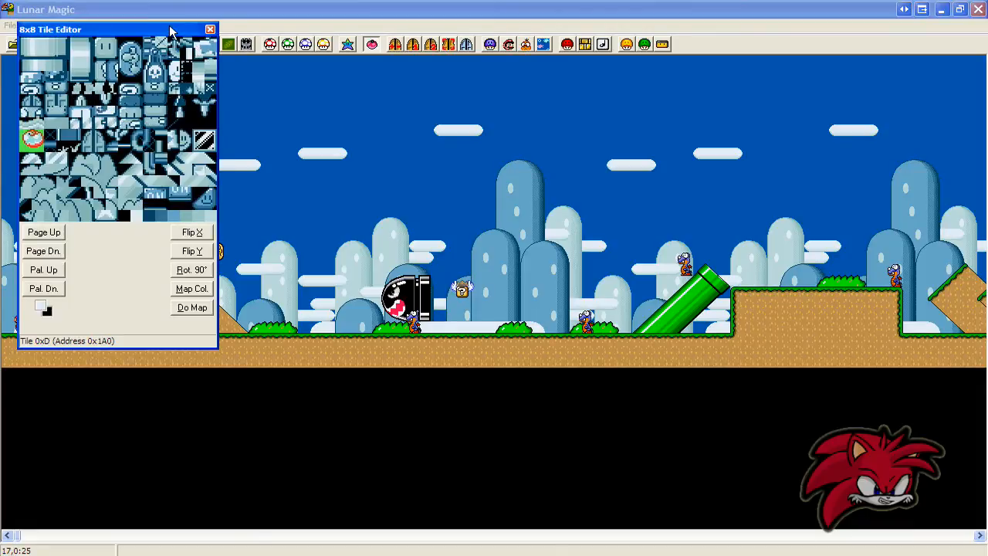
{"action": "left_click_drag", "start_coordinate": [171, 31], "coordinate": [325, 56]}
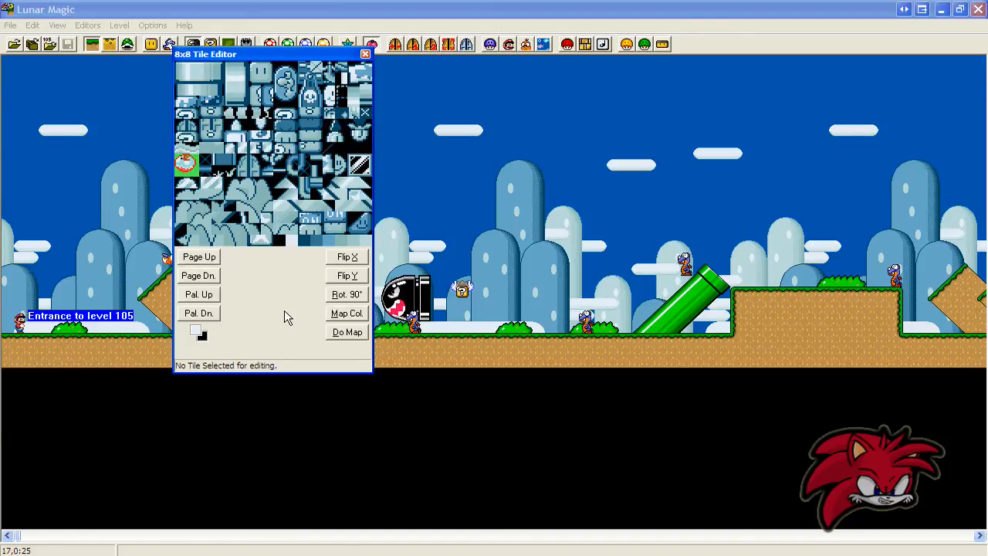
{"action": "key", "text": "Delete"}
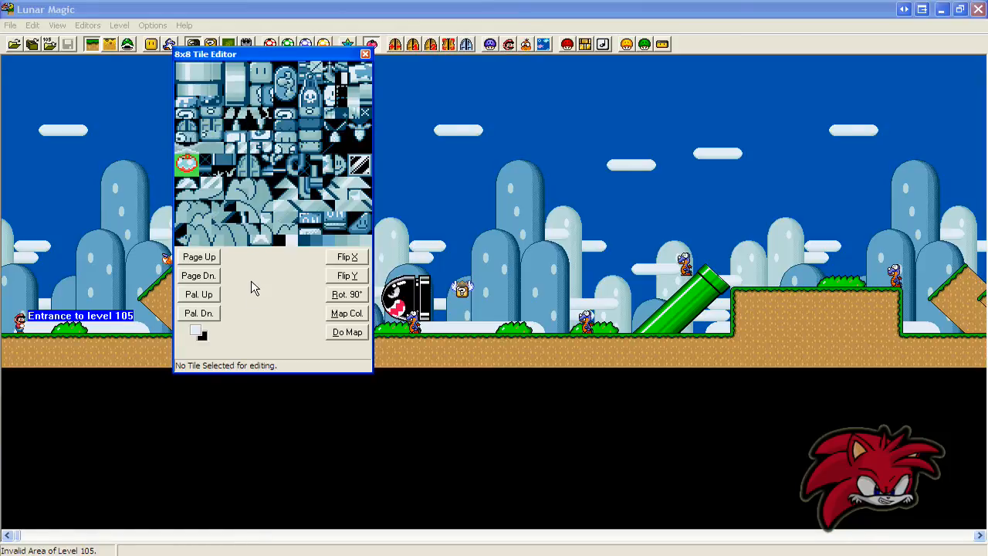
{"action": "key", "text": "Page_Down"}
{"action": "key", "text": "Page_Down"}
{"action": "key", "text": "Page_Down"}
{"action": "key", "text": "Page_Down"}
{"action": "key", "text": "Page_Down"}
{"action": "key", "text": "Page_Down"}
{"action": "key", "text": "Page_Down"}
{"action": "key", "text": "Page_Down"}
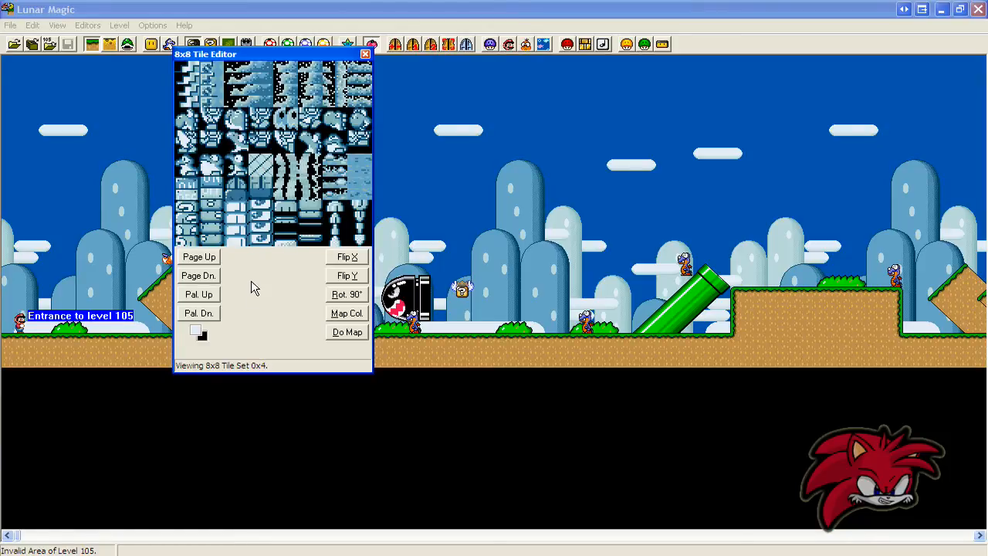
{"action": "key", "text": "Page_Up"}
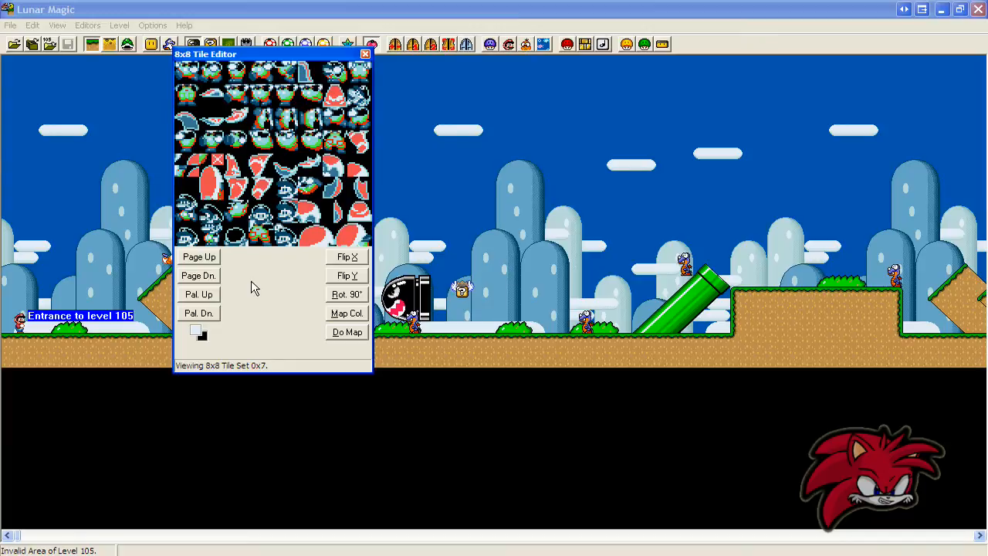
Render Mario's tiles with palette 0x8 to identify his palette, and close the 8x8 Tile Editor
{"action": "left_click", "coordinate": [205, 295]}
{"action": "left_click", "coordinate": [204, 296]}
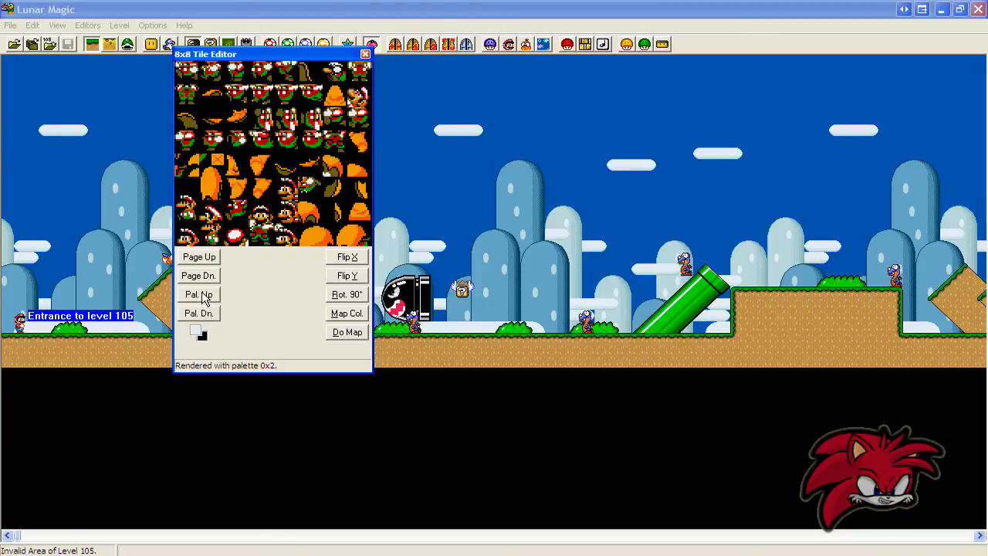
{"action": "left_click", "coordinate": [205, 296]}
{"action": "left_click", "coordinate": [204, 298]}
{"action": "left_click", "coordinate": [204, 298]}
{"action": "left_click", "coordinate": [204, 297]}
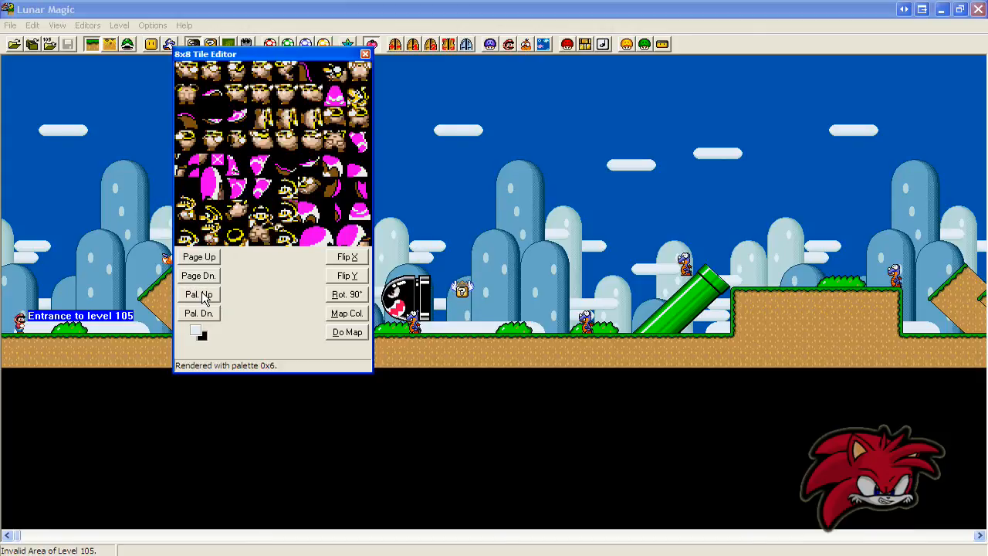
{"action": "left_click", "coordinate": [205, 298]}
{"action": "left_click", "coordinate": [204, 298]}
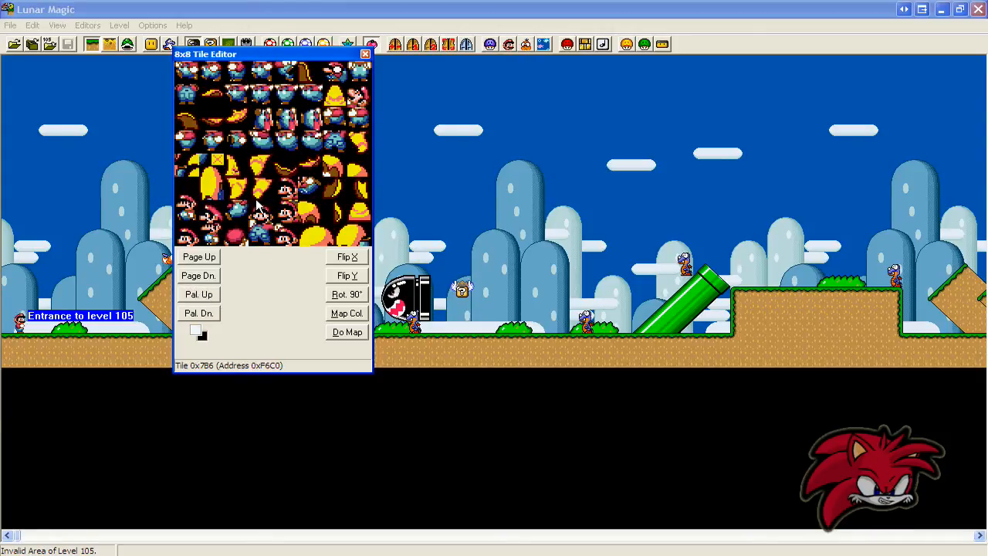
{"action": "left_click", "coordinate": [212, 297]}
{"action": "left_click", "coordinate": [207, 316]}
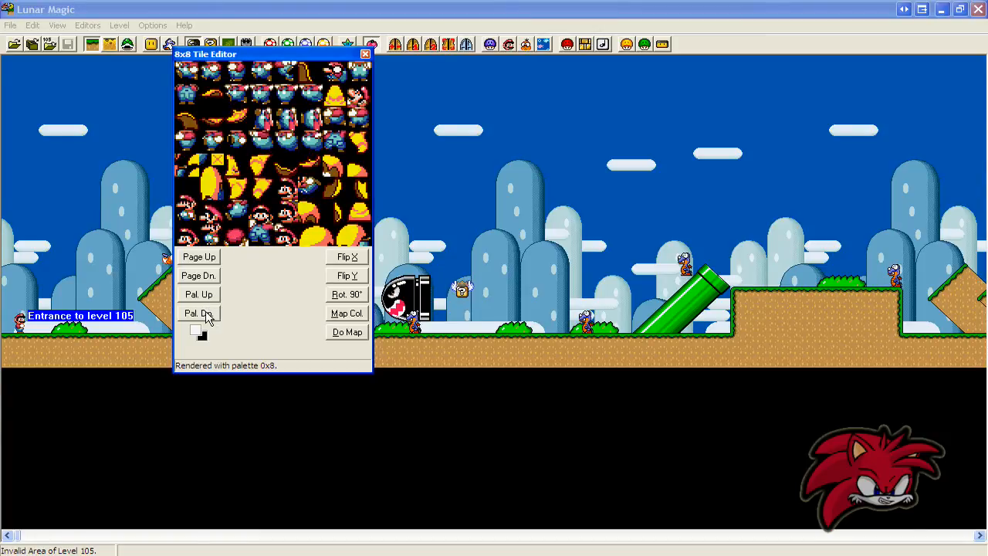
{"action": "left_click", "coordinate": [365, 55]}
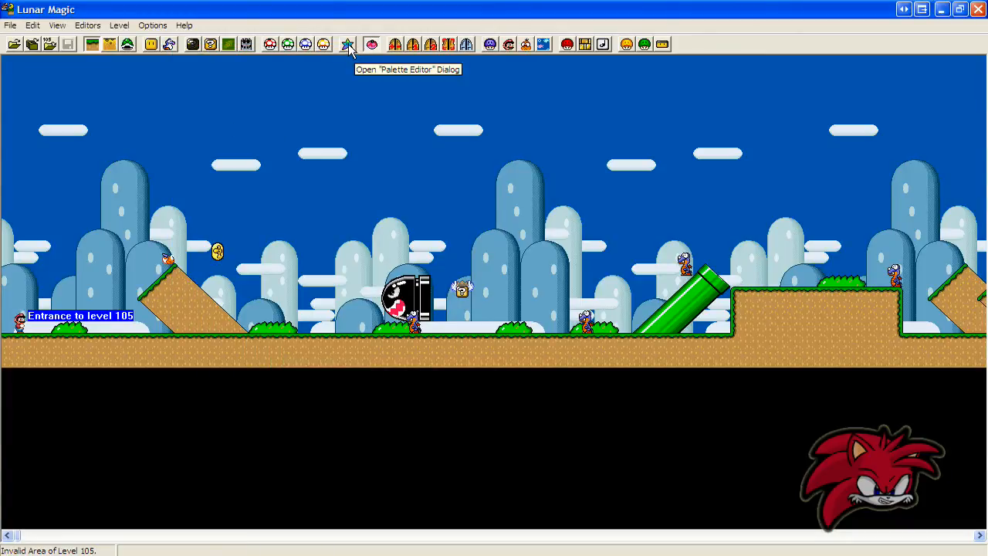
In the Palette Editor, change color 8 of palette 8 to the dark navy basic color (RGB 0, 0, 64)
{"action": "left_click", "coordinate": [347, 45]}
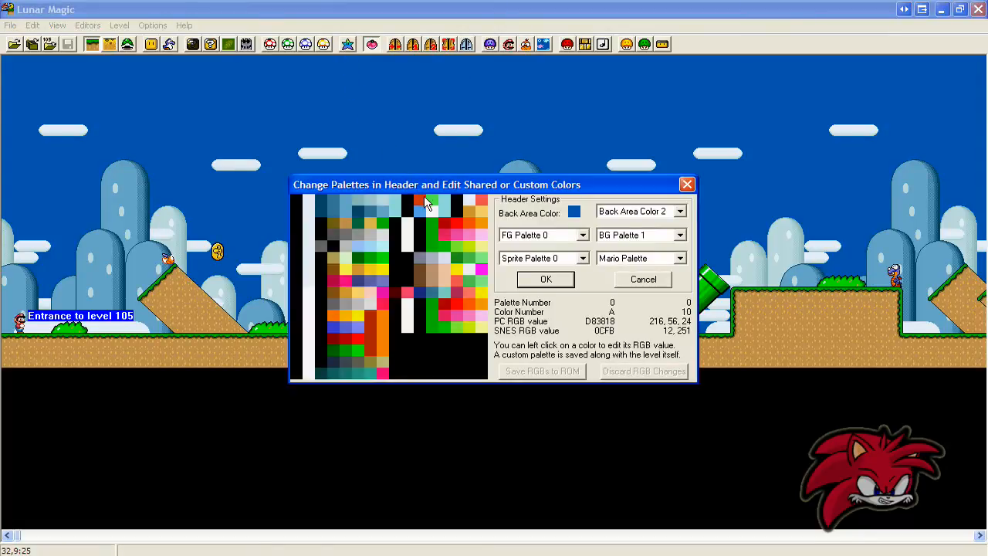
{"action": "left_click_drag", "start_coordinate": [424, 187], "coordinate": [425, 170]}
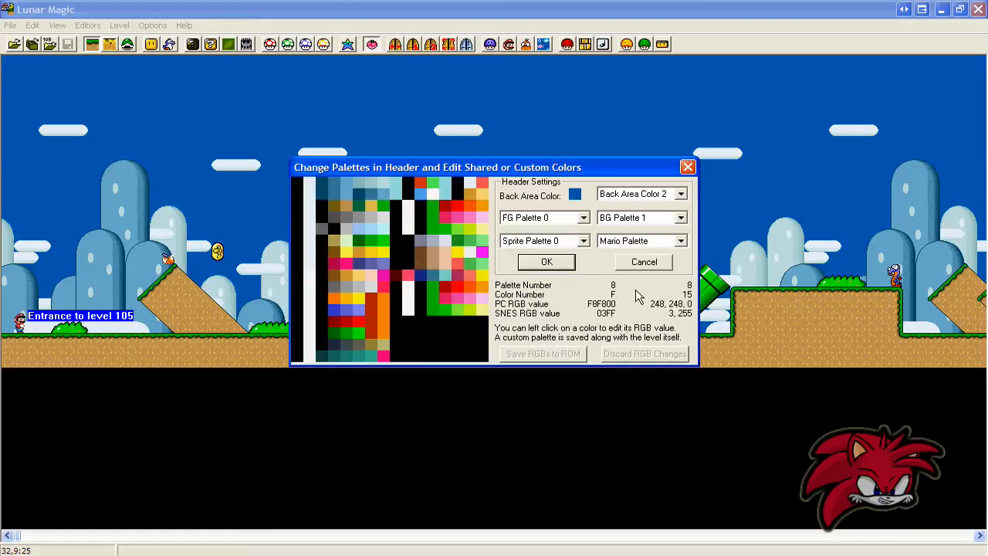
{"action": "left_click", "coordinate": [397, 273]}
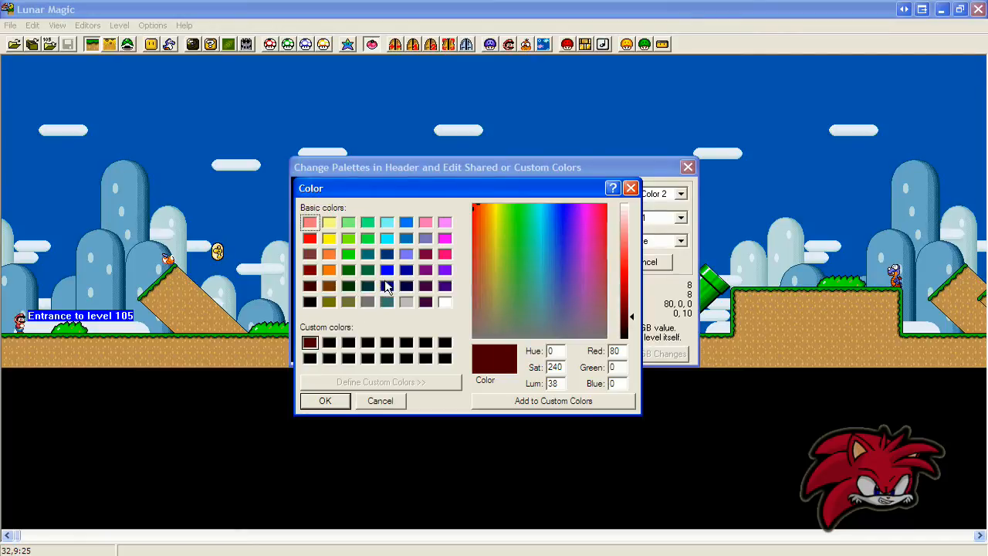
{"action": "left_click", "coordinate": [402, 286]}
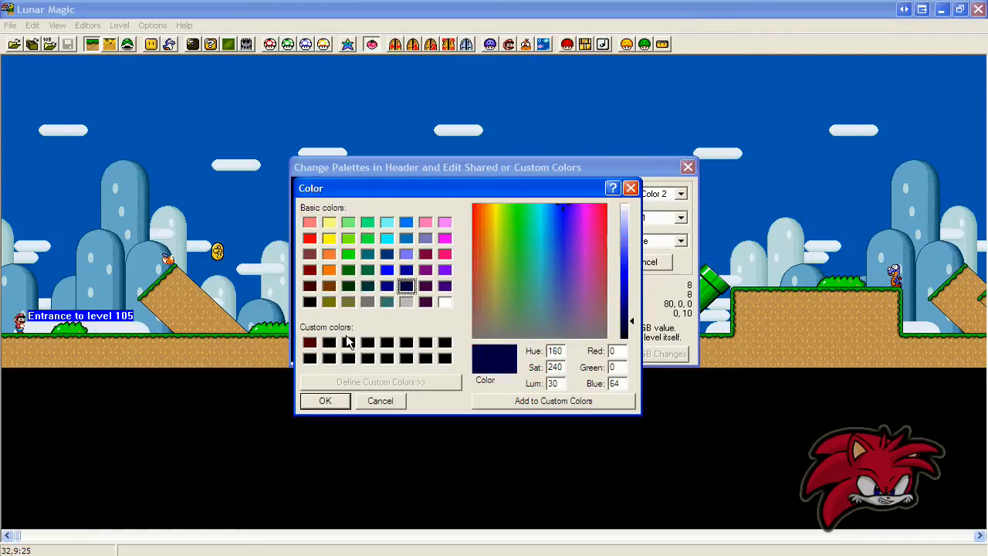
{"action": "left_click", "coordinate": [324, 400]}
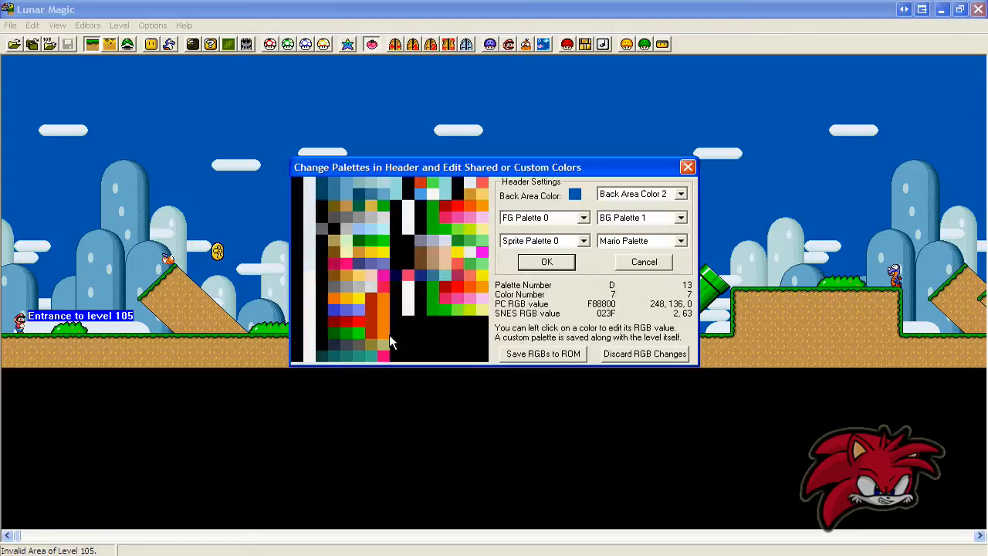
Change color 9 of palette 8 to the pure blue basic color (RGB 0, 0, 255)
{"action": "left_click", "coordinate": [407, 276]}
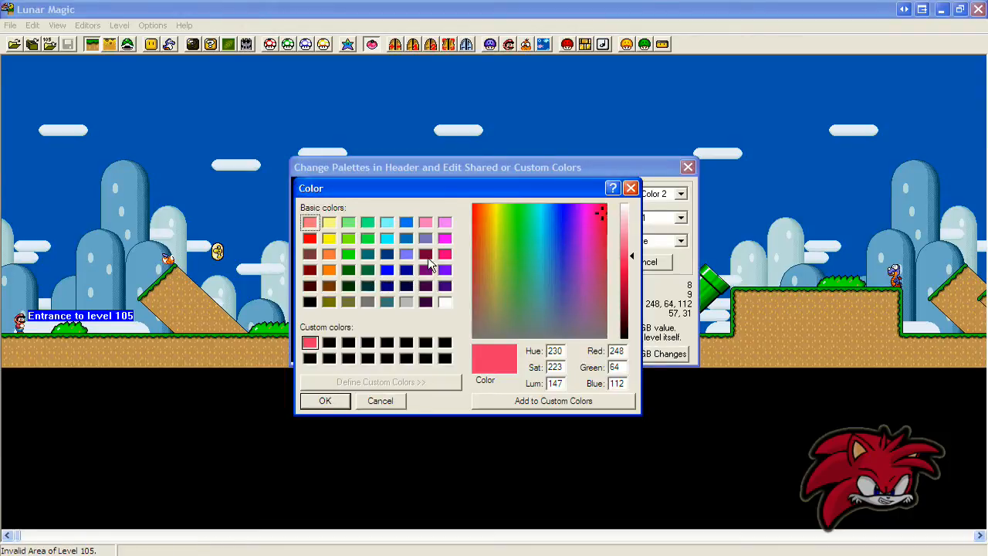
{"action": "left_click", "coordinate": [388, 271]}
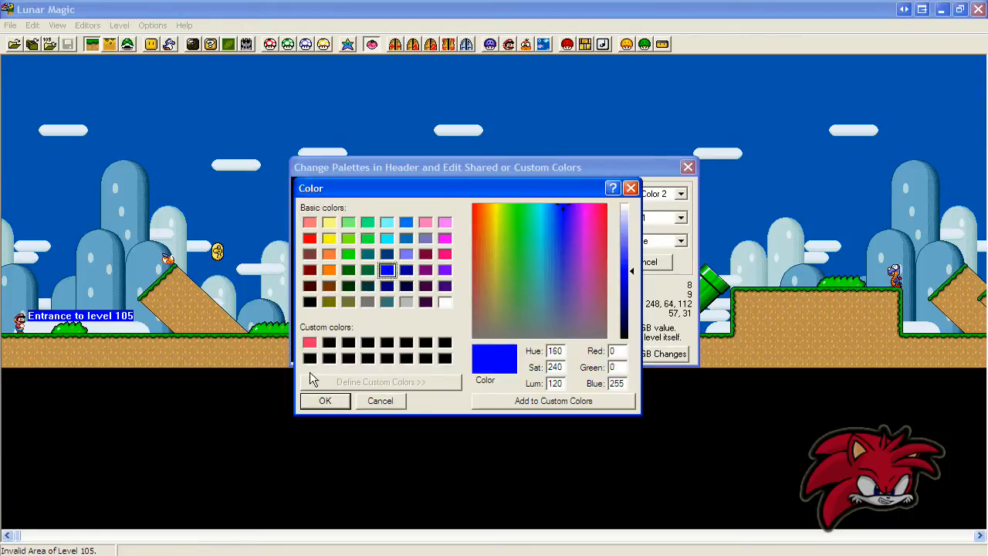
{"action": "left_click", "coordinate": [324, 400]}
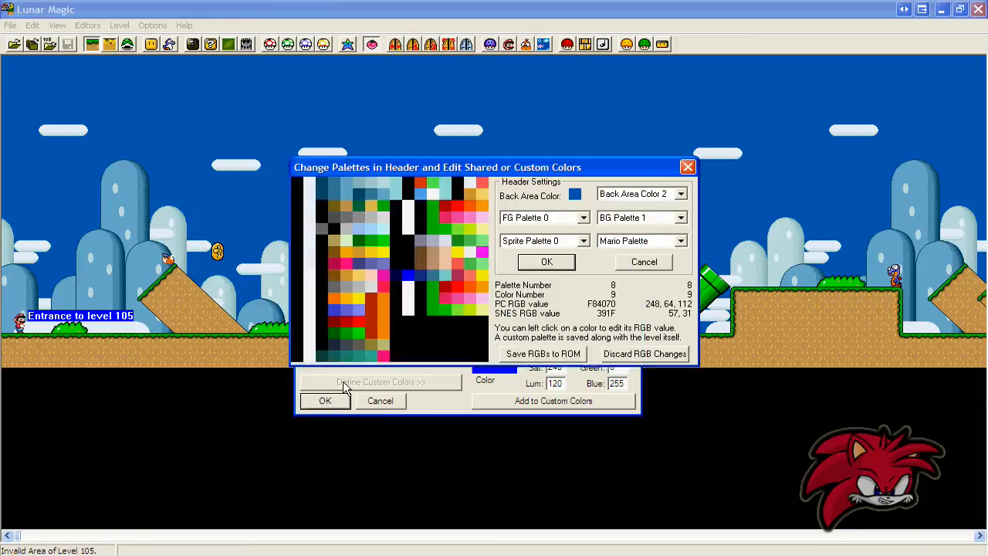
Change color 7 of palette 8 to dark blue (RGB 0, 0, 160) and save the palette colors to the ROM
{"action": "left_click", "coordinate": [386, 283]}
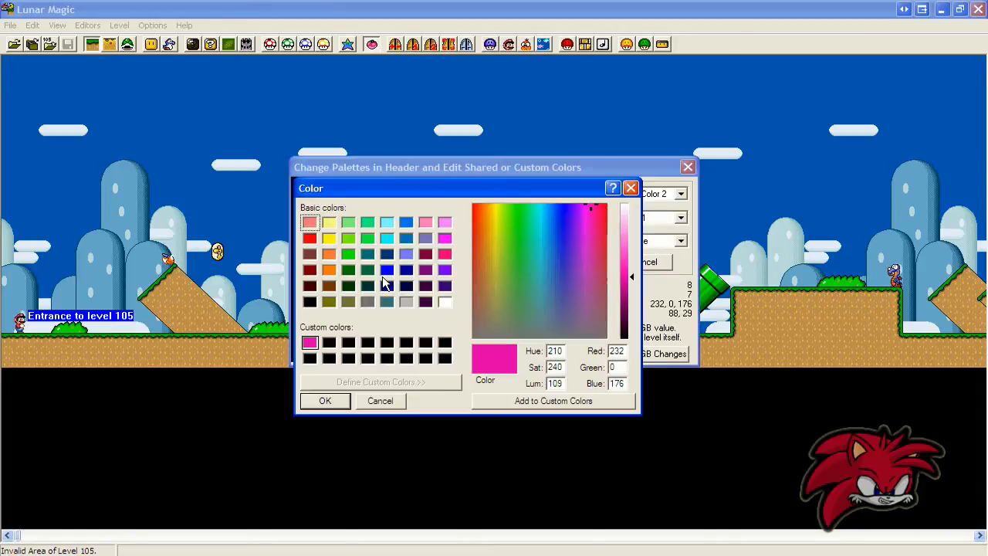
{"action": "left_click", "coordinate": [406, 270]}
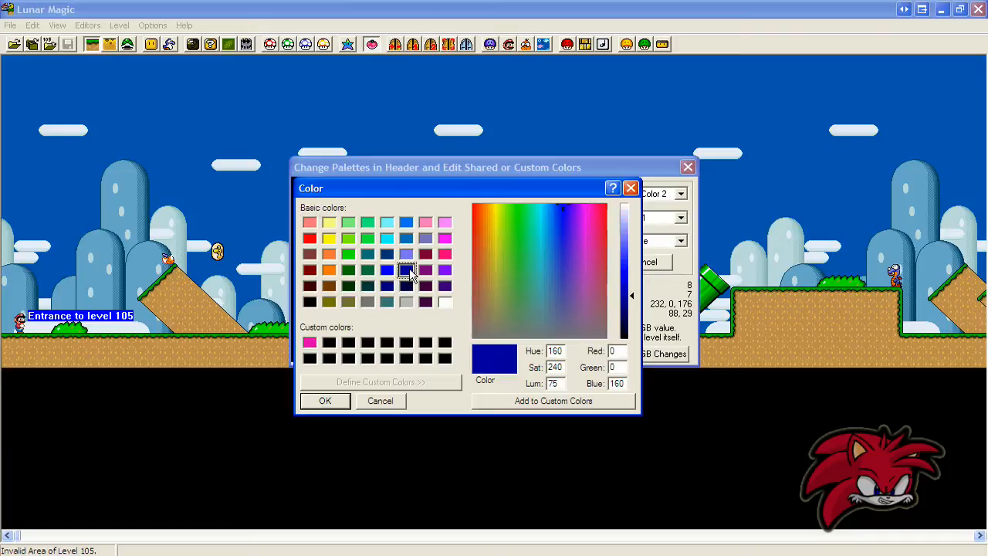
{"action": "left_click", "coordinate": [325, 400]}
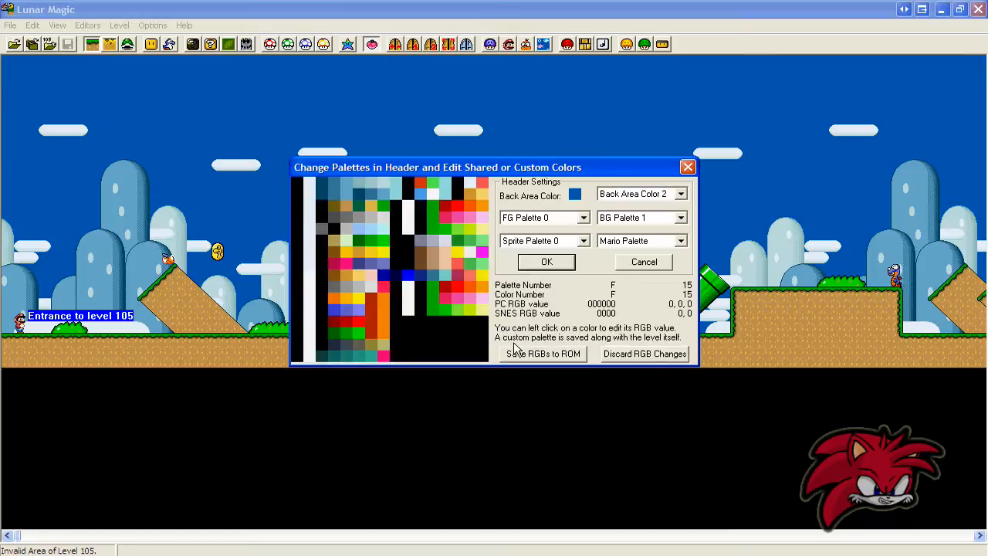
{"action": "left_click", "coordinate": [539, 355]}
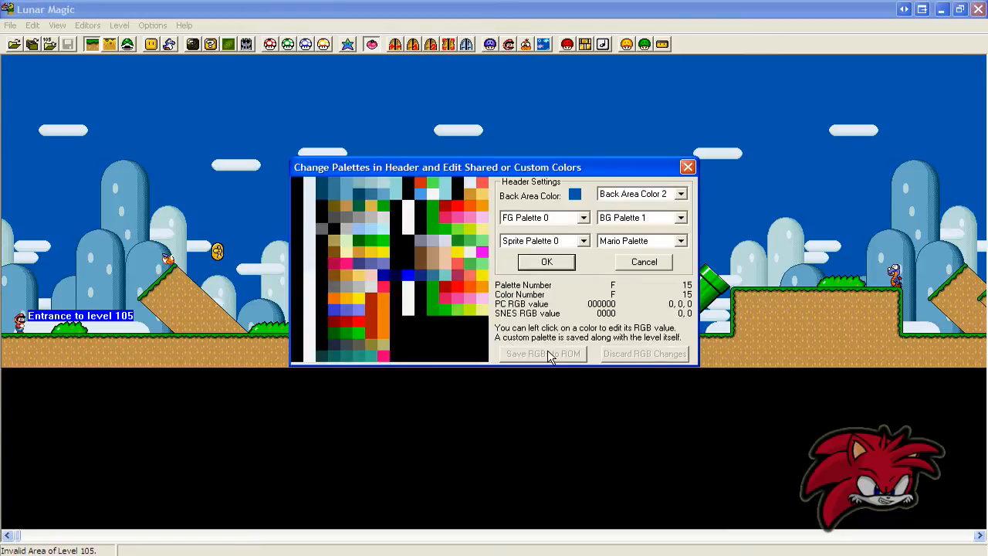
{"action": "left_click", "coordinate": [546, 265]}
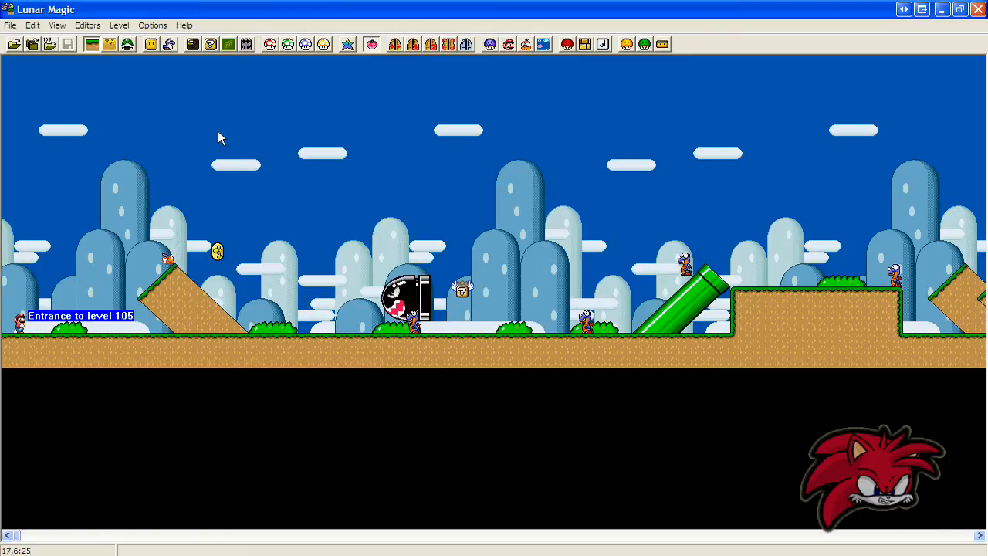
Reopen the 8x8 Tile Editor to check the recolored Mario tiles
{"action": "left_click", "coordinate": [75, 42]}
{"action": "left_click_drag", "start_coordinate": [297, 112], "coordinate": [353, 140]}
{"action": "left_click", "coordinate": [193, 45]}
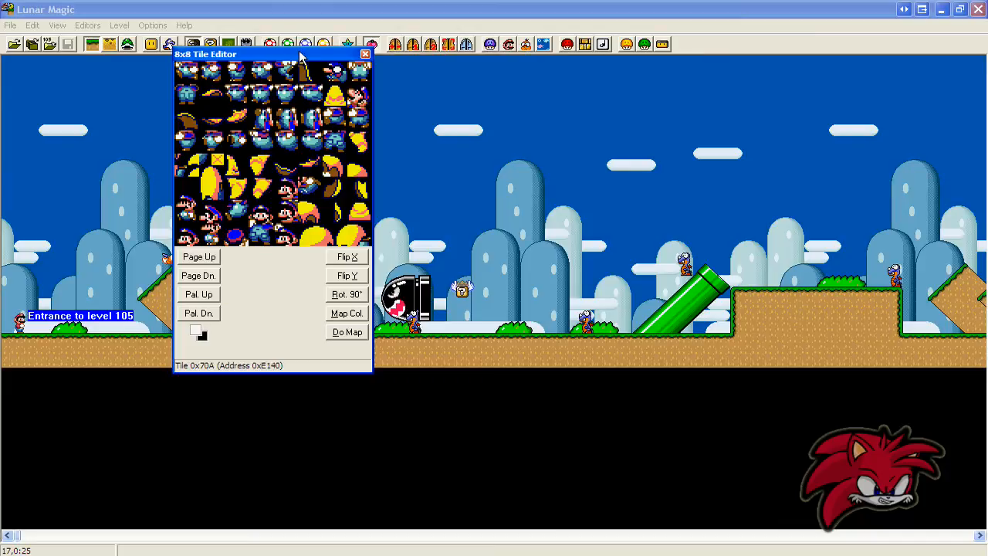
{"action": "left_click_drag", "start_coordinate": [301, 54], "coordinate": [203, 56]}
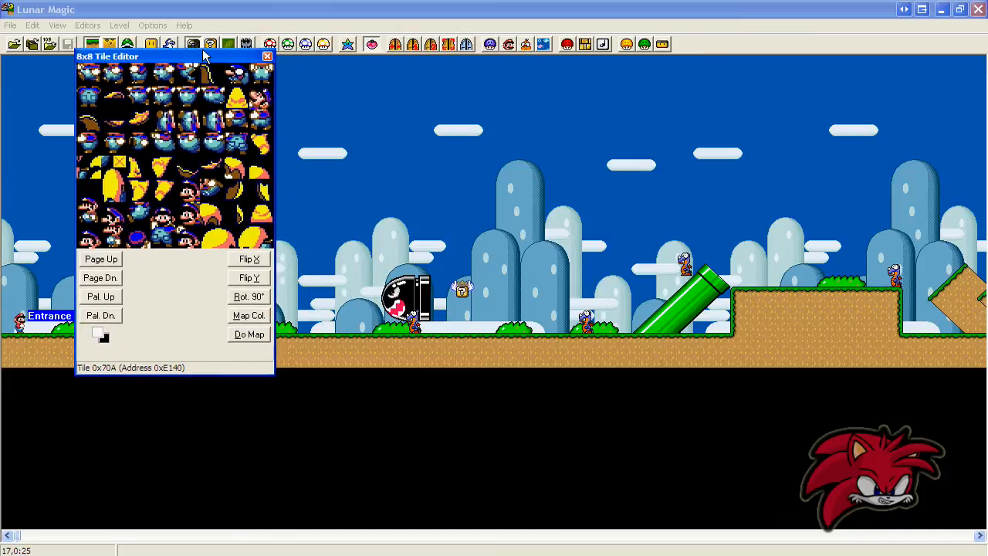
Change color D of palette 8 to navy (RGB 0, 0, 128), save it to the ROM and close the Palette Editor
{"action": "left_click", "coordinate": [348, 45]}
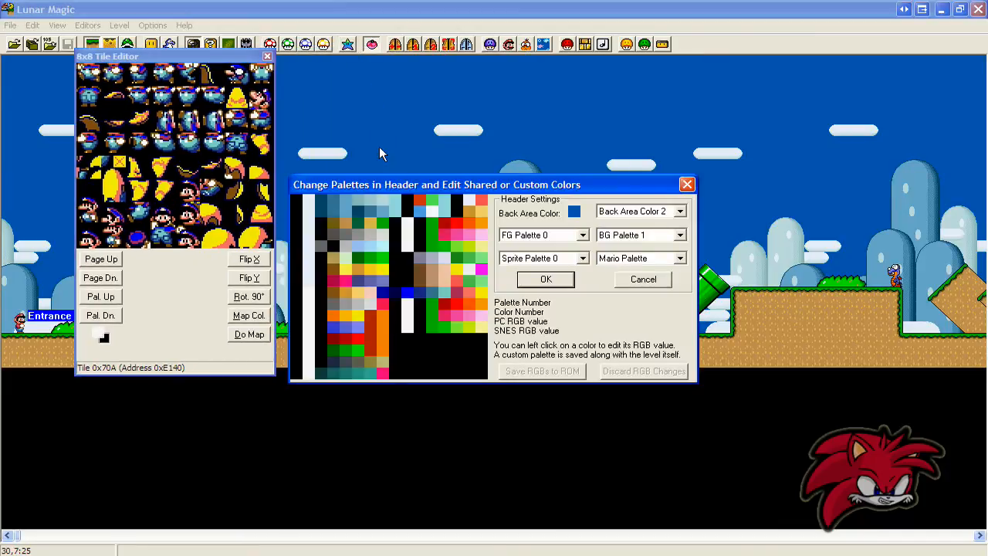
{"action": "left_click_drag", "start_coordinate": [415, 180], "coordinate": [491, 132]}
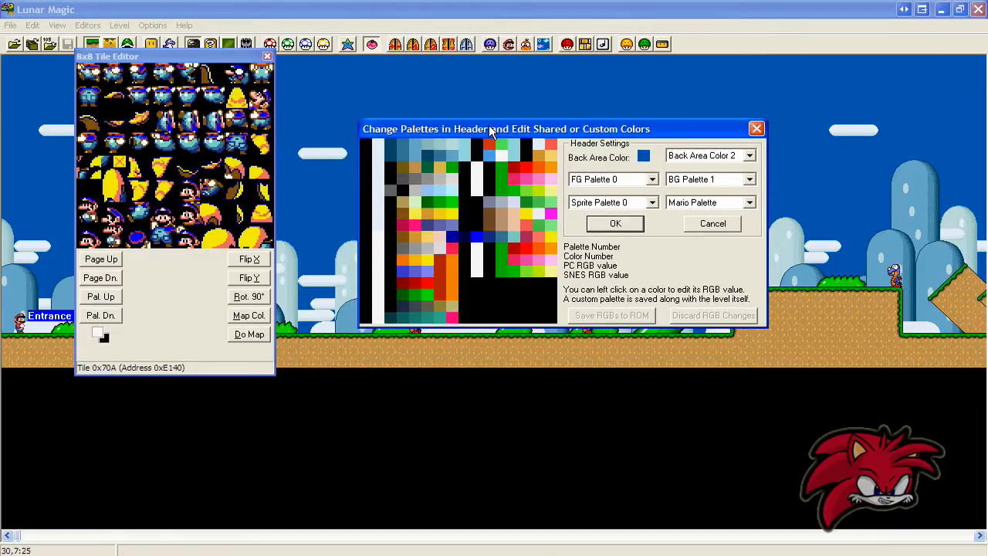
{"action": "left_click", "coordinate": [525, 239]}
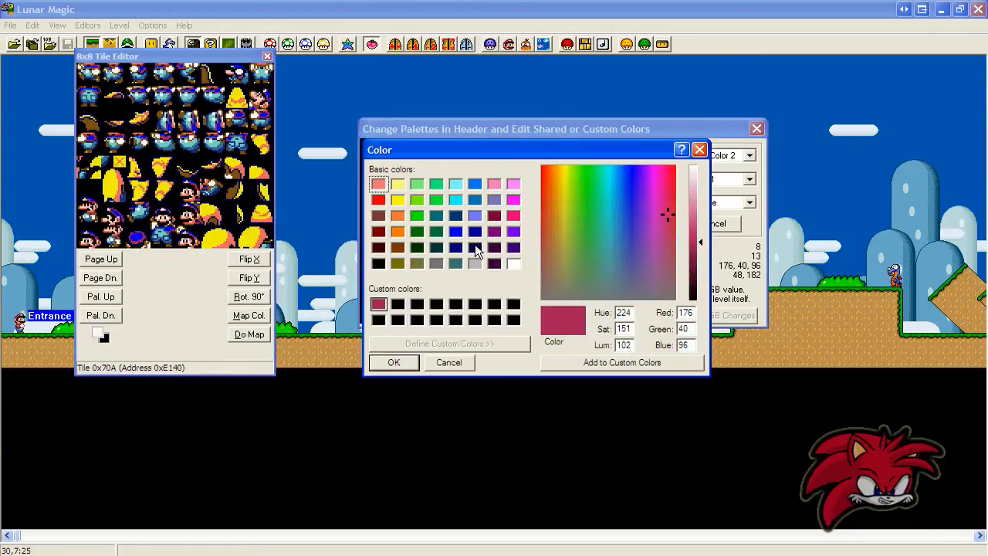
{"action": "left_click", "coordinate": [456, 247]}
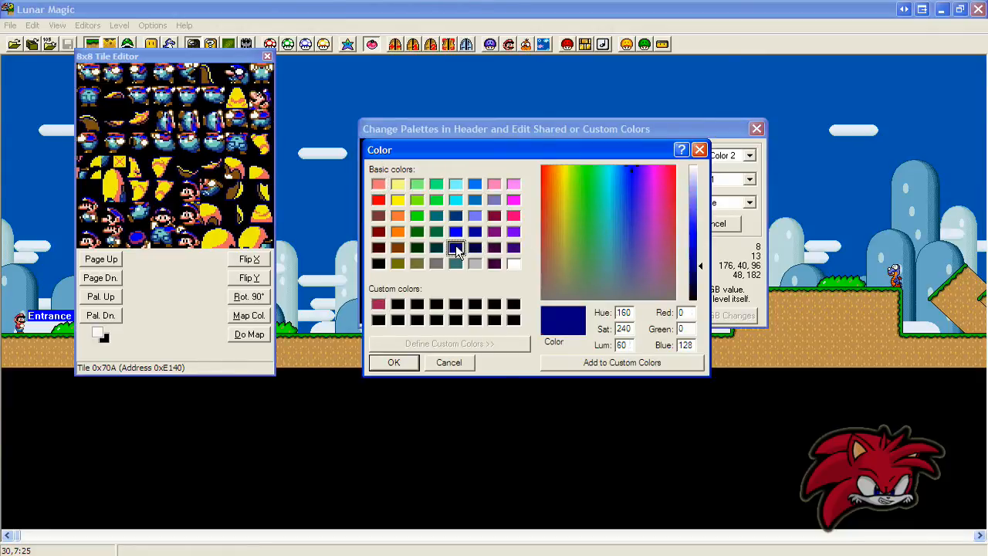
{"action": "left_click", "coordinate": [395, 362]}
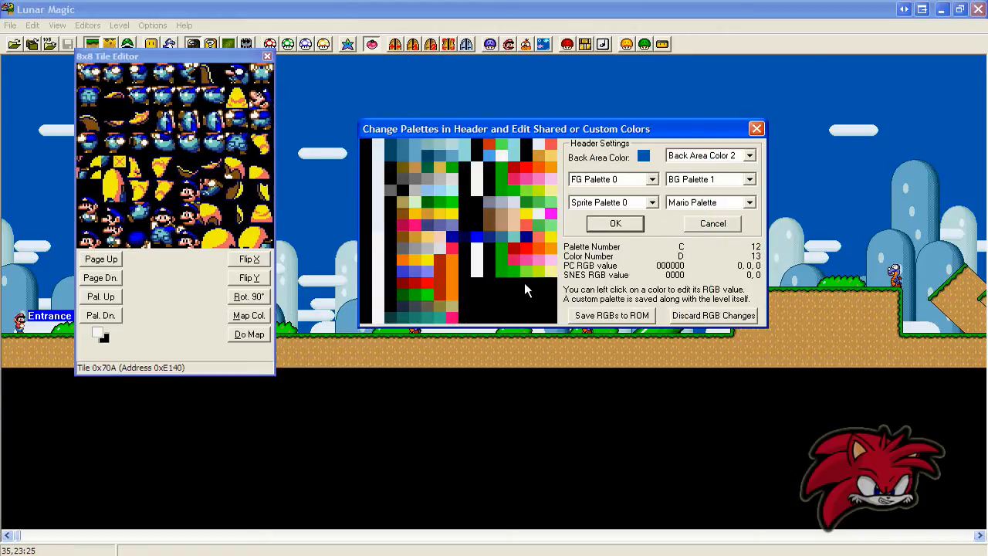
{"action": "left_click", "coordinate": [628, 223]}
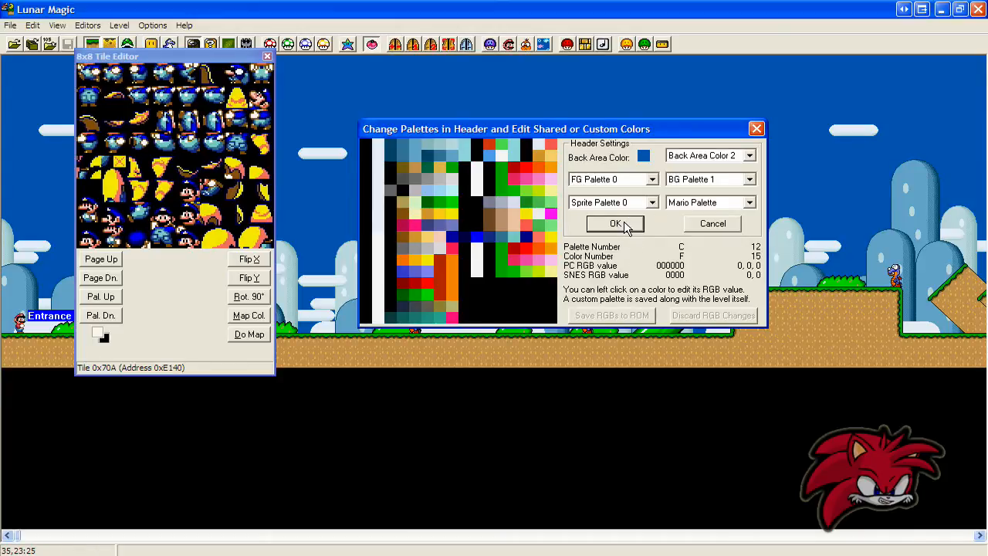
Examine the tile sets neighbouring set 0x7 in the 8x8 Tile Editor and return to set 0x7
{"action": "left_click", "coordinate": [182, 283]}
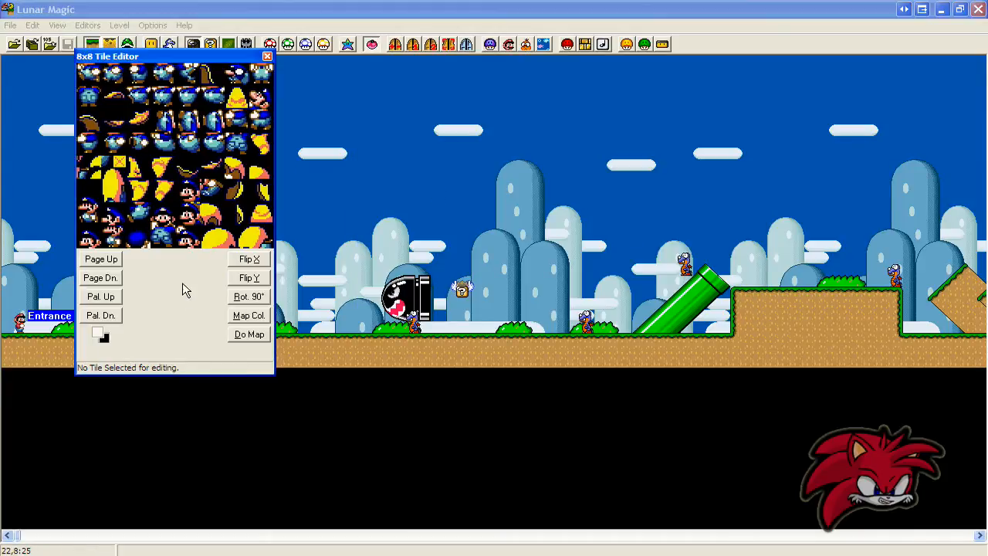
{"action": "key", "text": "Page_Down"}
{"action": "key", "text": "Page_Up"}
{"action": "key", "text": "Page_Down"}
{"action": "key", "text": "Page_Down"}
{"action": "key", "text": "Page_Up"}
{"action": "key", "text": "Page_Up"}
{"action": "key", "text": "Page_Up"}
{"action": "key", "text": "Page_Down"}
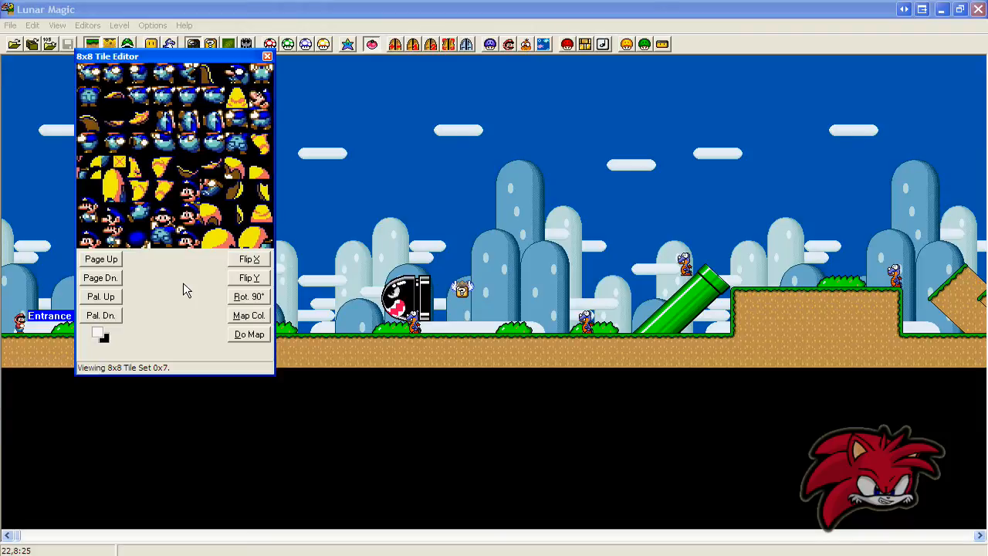
Preview the Mario tiles of set 0x7 in the 8x8 Tile Editor with palette 0x9 and its neighbouring palettes
{"action": "left_click", "coordinate": [183, 282]}
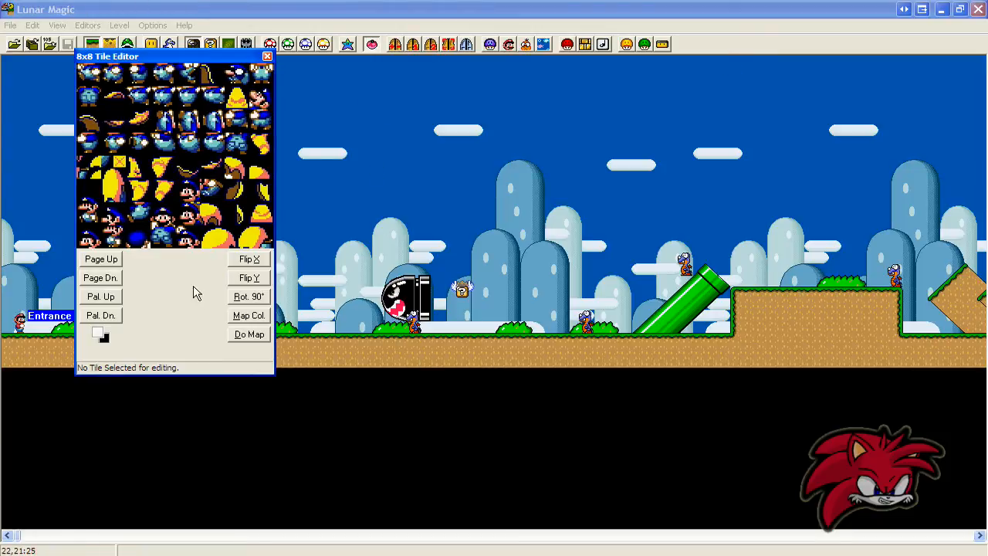
{"action": "key", "text": "Down"}
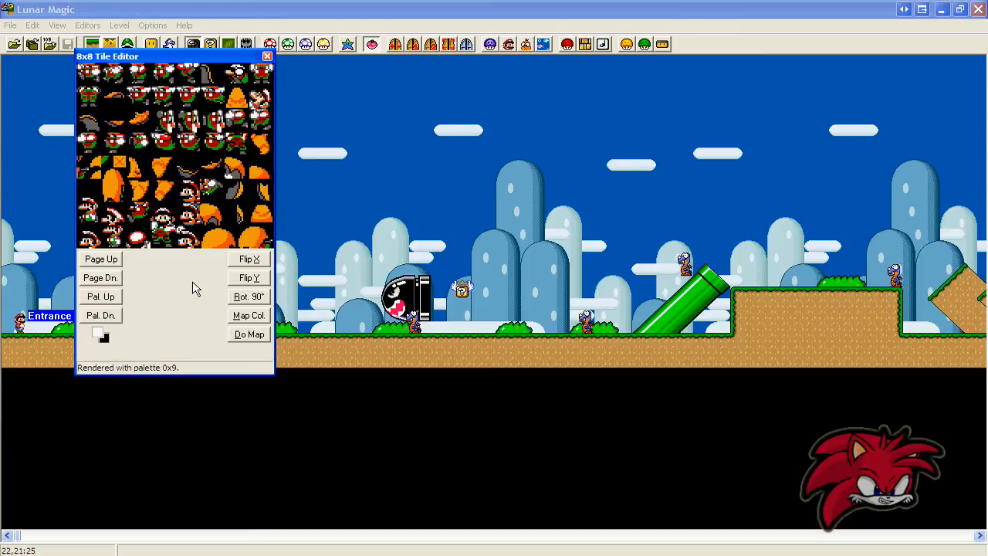
{"action": "key", "text": "Down"}
{"action": "key", "text": "Up"}
{"action": "key", "text": "Up"}
Go to the enemy sprite tiles in set 0x3 and cycle the rendering palette up to palette B
{"action": "key", "text": "Page_Down"}
{"action": "key", "text": "Page_Down"}
{"action": "key", "text": "Page_Down"}
{"action": "key", "text": "Page_Down"}
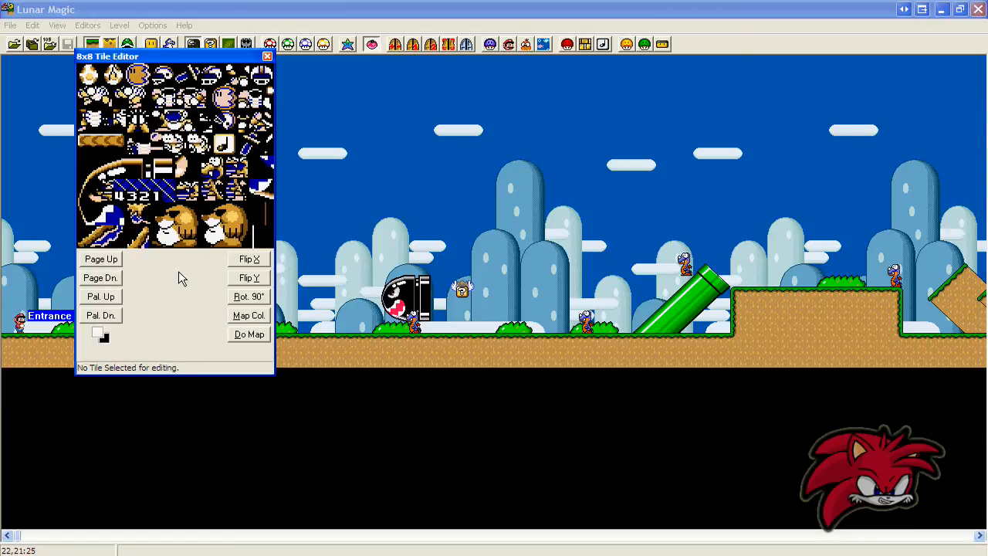
{"action": "left_click", "coordinate": [115, 298]}
{"action": "left_click", "coordinate": [116, 297]}
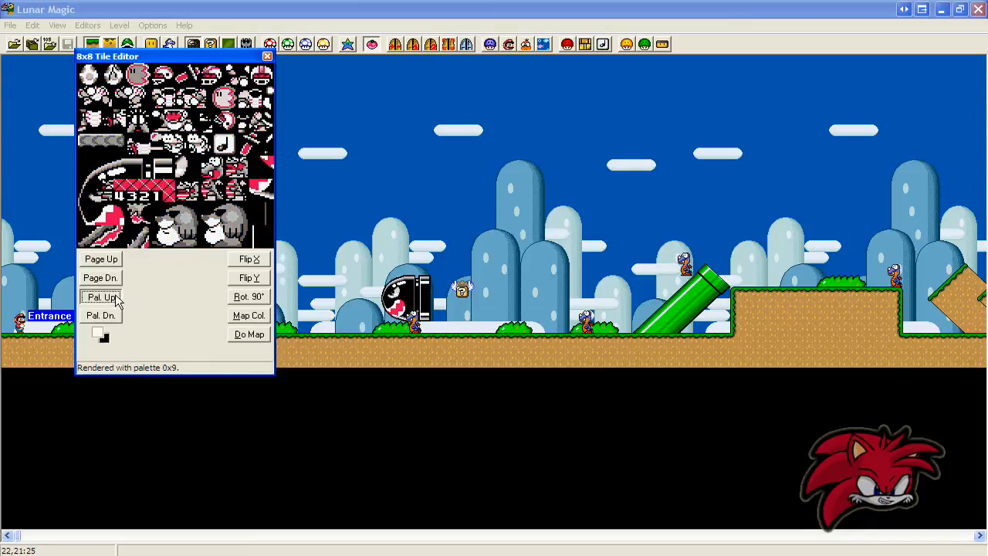
{"action": "left_click", "coordinate": [115, 298]}
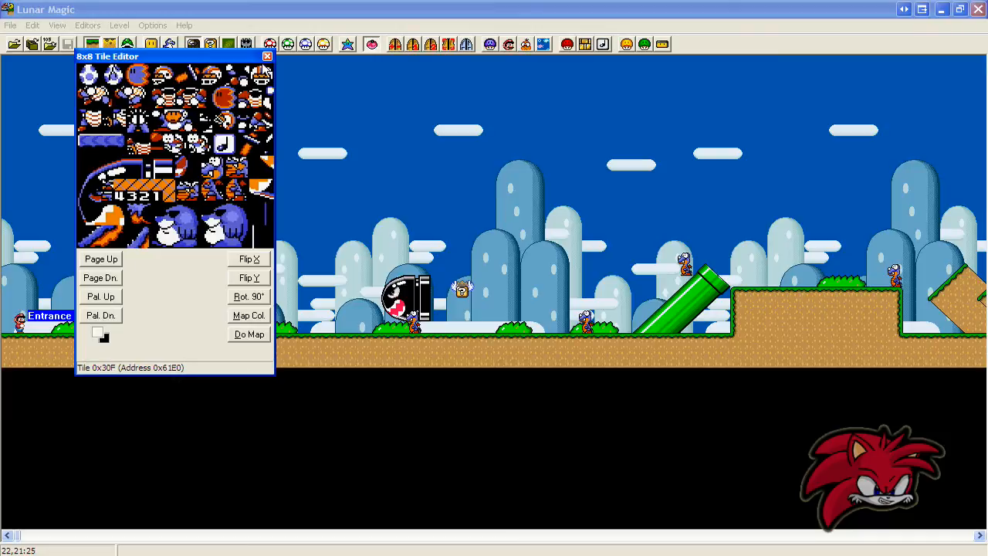
Open the Palette Editor beside the tile view and change color 3 of palette B to dark green (RGB 0, 64, 0)
{"action": "left_click_drag", "start_coordinate": [235, 60], "coordinate": [215, 59]}
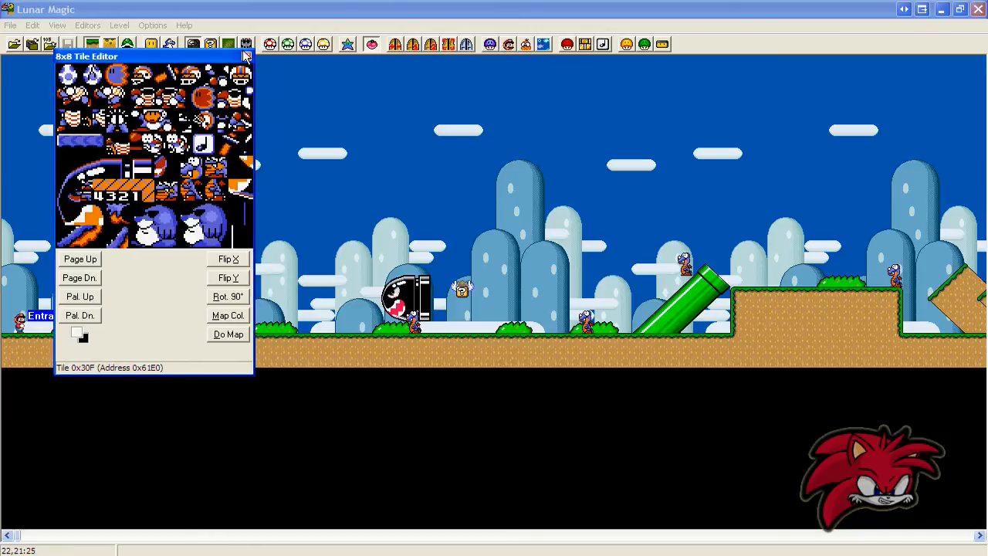
{"action": "left_click", "coordinate": [348, 45]}
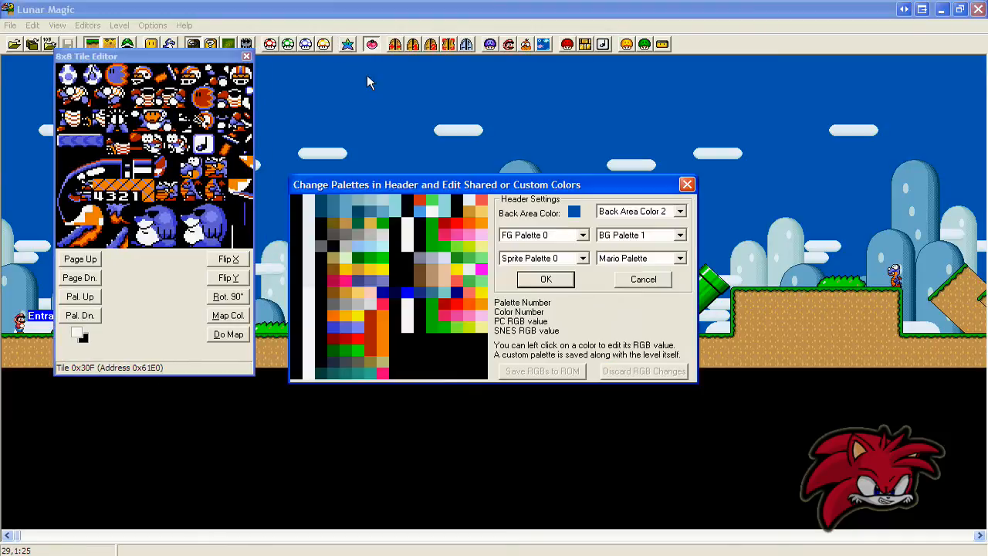
{"action": "left_click_drag", "start_coordinate": [483, 185], "coordinate": [521, 145]}
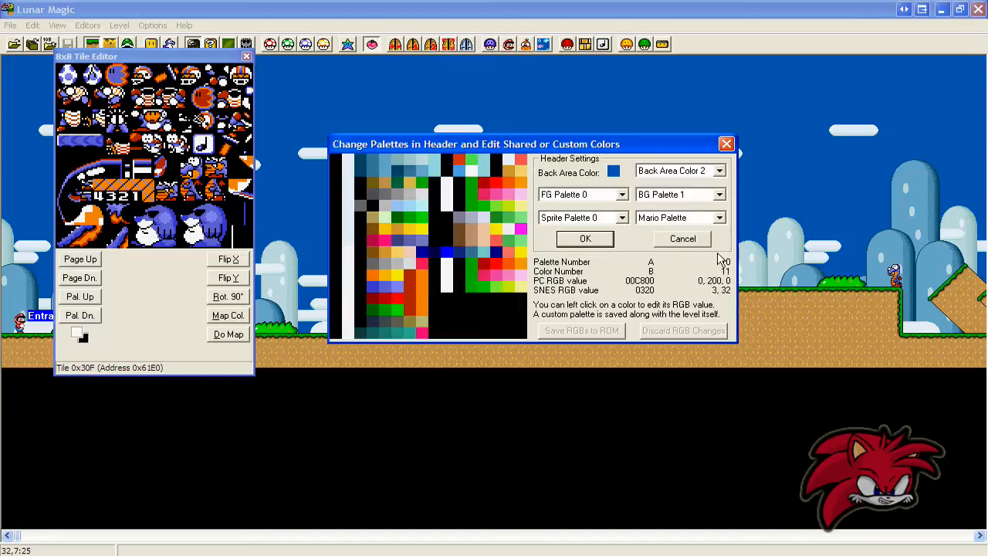
{"action": "left_click", "coordinate": [375, 284]}
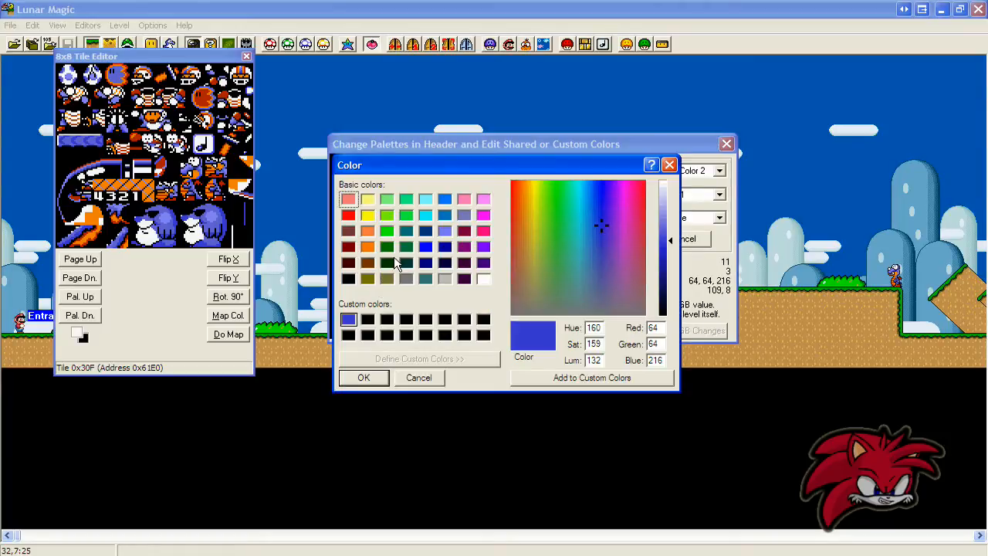
{"action": "left_click", "coordinate": [387, 263]}
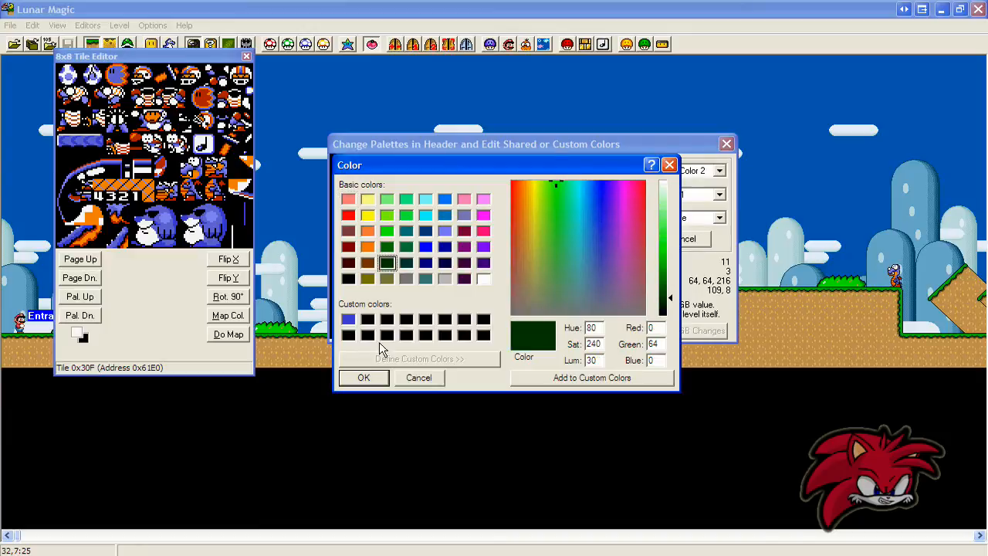
{"action": "left_click", "coordinate": [365, 377]}
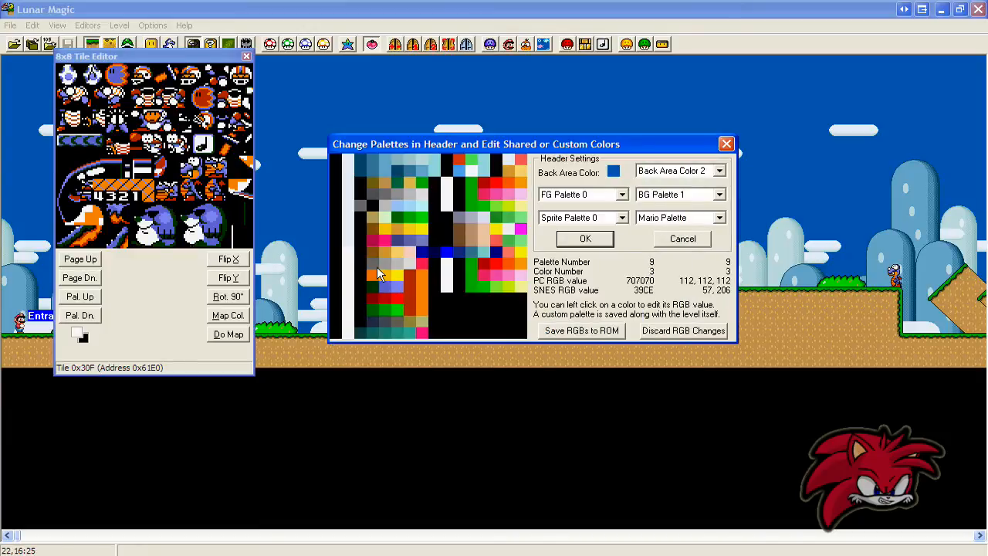
Change color 4 of palette B to green (RGB 0, 128, 0)
{"action": "left_click", "coordinate": [387, 284]}
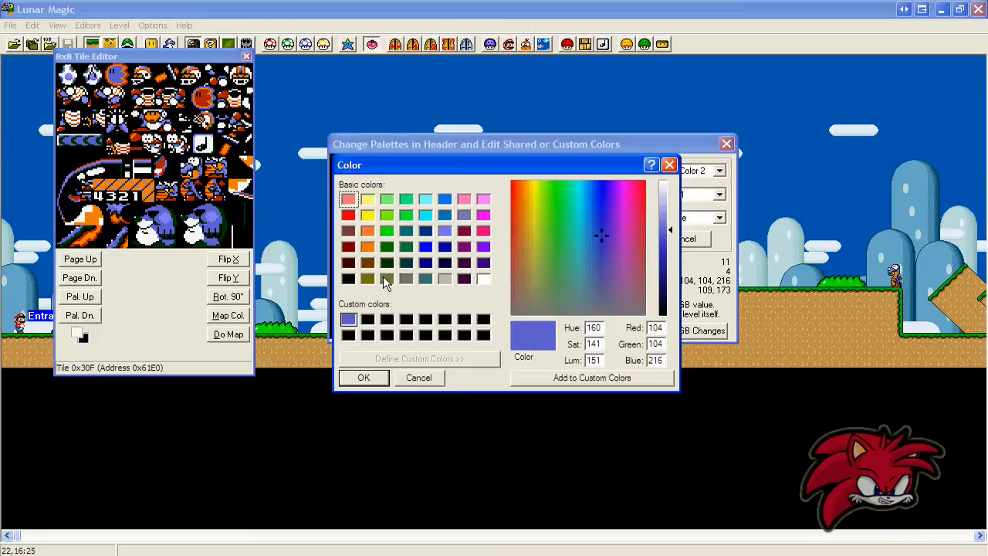
{"action": "left_click", "coordinate": [387, 247]}
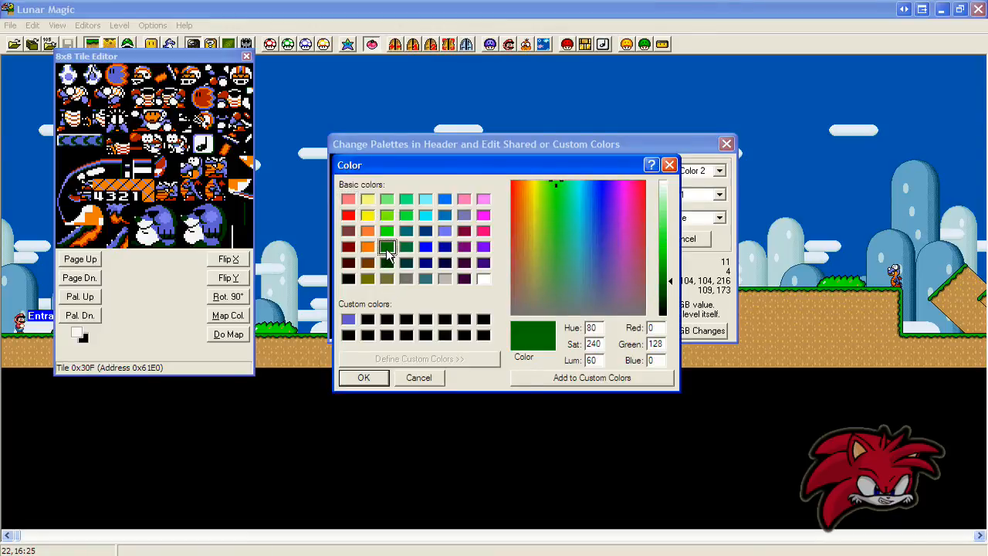
{"action": "left_click", "coordinate": [367, 378]}
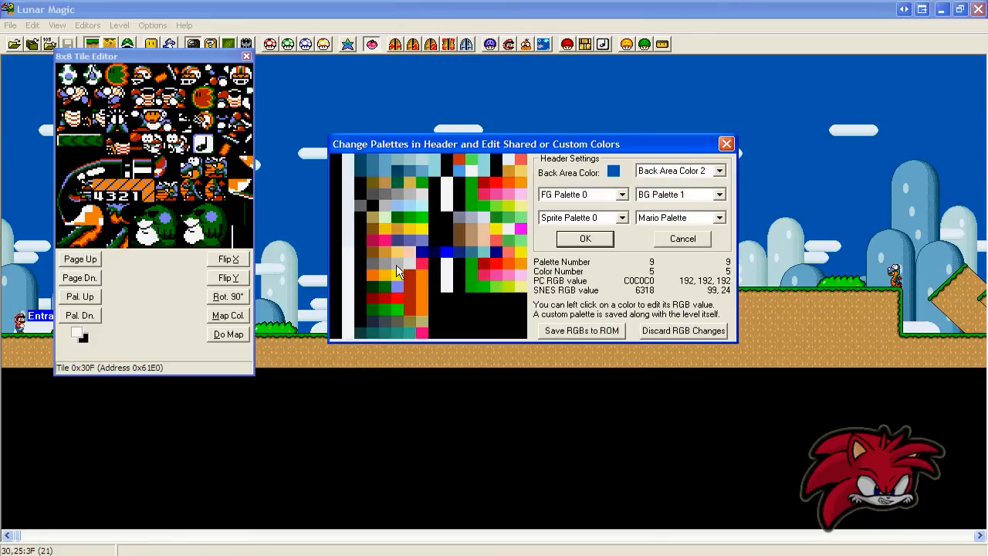
Change color 5 of palette B to a brighter green, darkened to RGB 0, 176, 0
{"action": "left_click", "coordinate": [398, 287]}
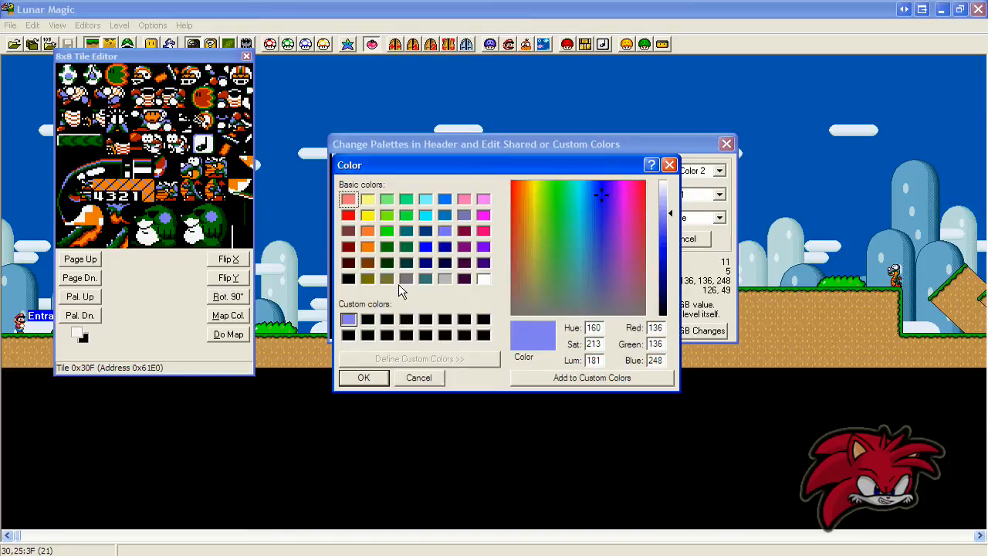
{"action": "left_click", "coordinate": [387, 233]}
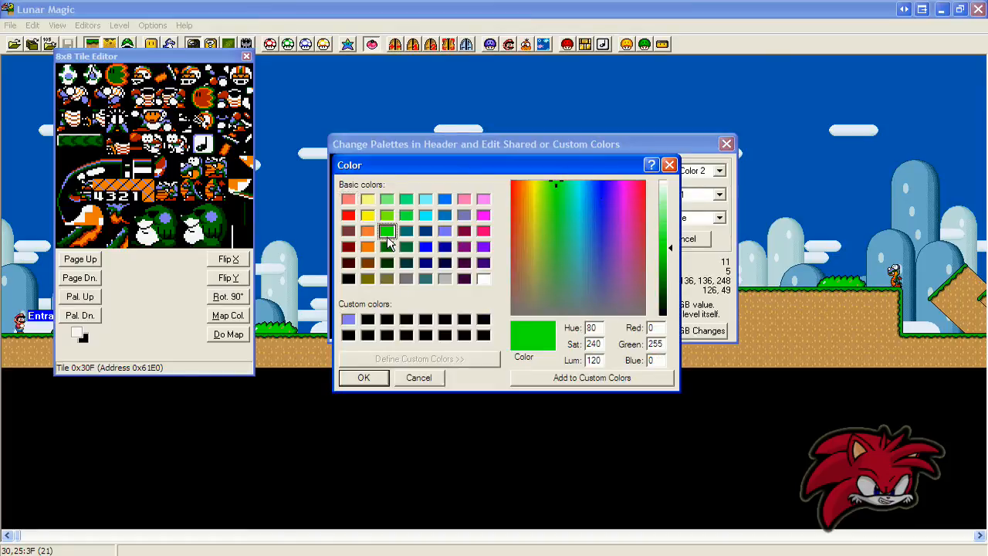
{"action": "left_click", "coordinate": [368, 375]}
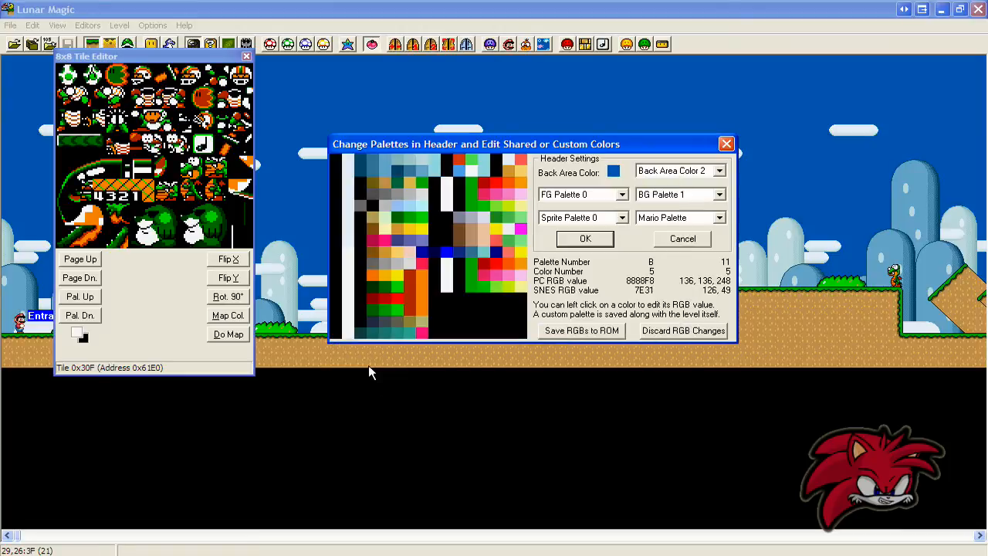
{"action": "left_click", "coordinate": [397, 294]}
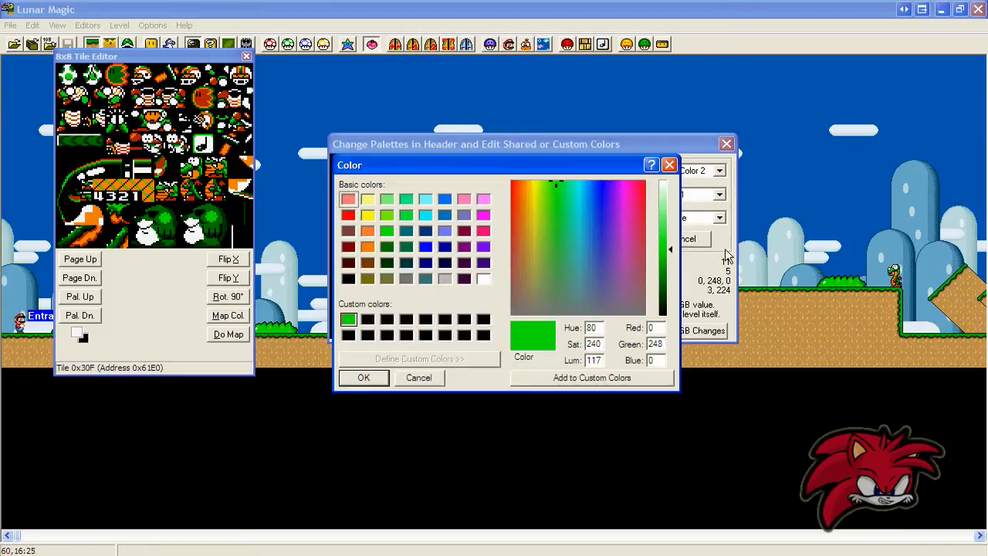
{"action": "left_click_drag", "start_coordinate": [666, 266], "coordinate": [667, 268]}
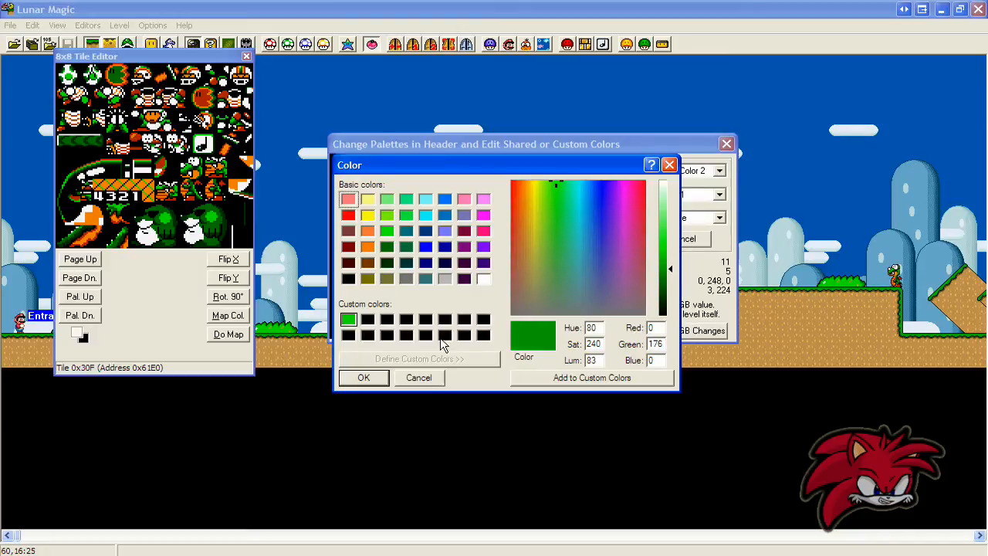
{"action": "left_click", "coordinate": [376, 377]}
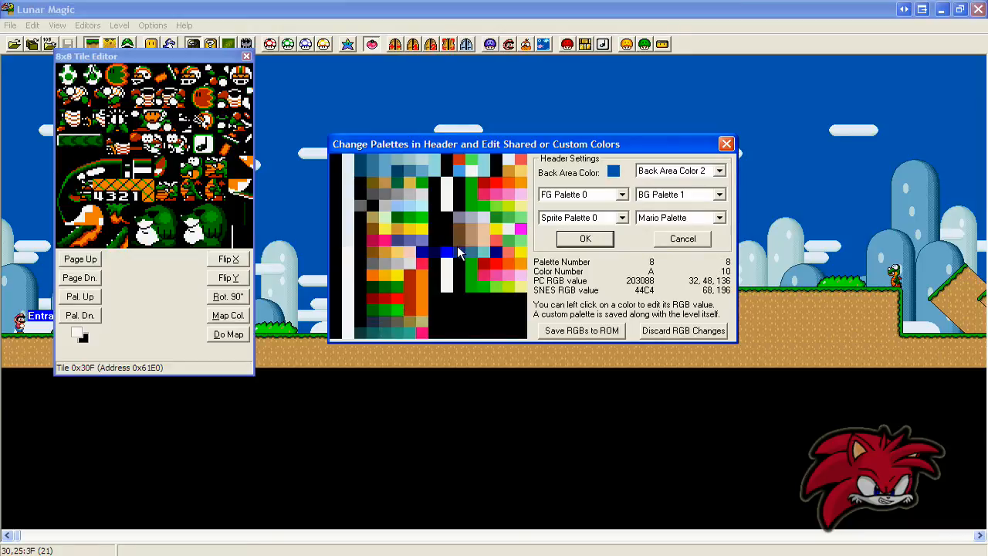
Save the palette colors to the ROM and enable the custom palette for the level
{"action": "left_click", "coordinate": [582, 331]}
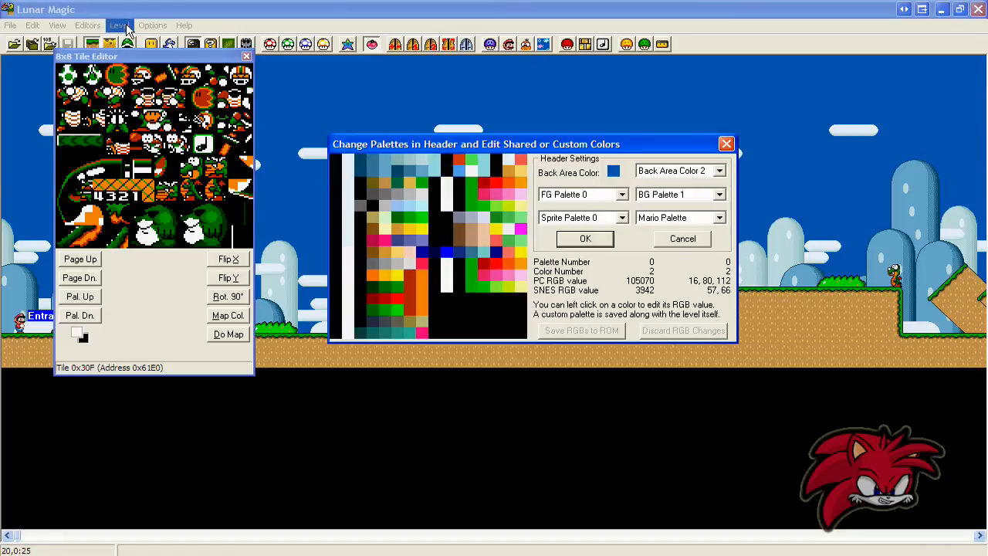
{"action": "left_click", "coordinate": [88, 25]}
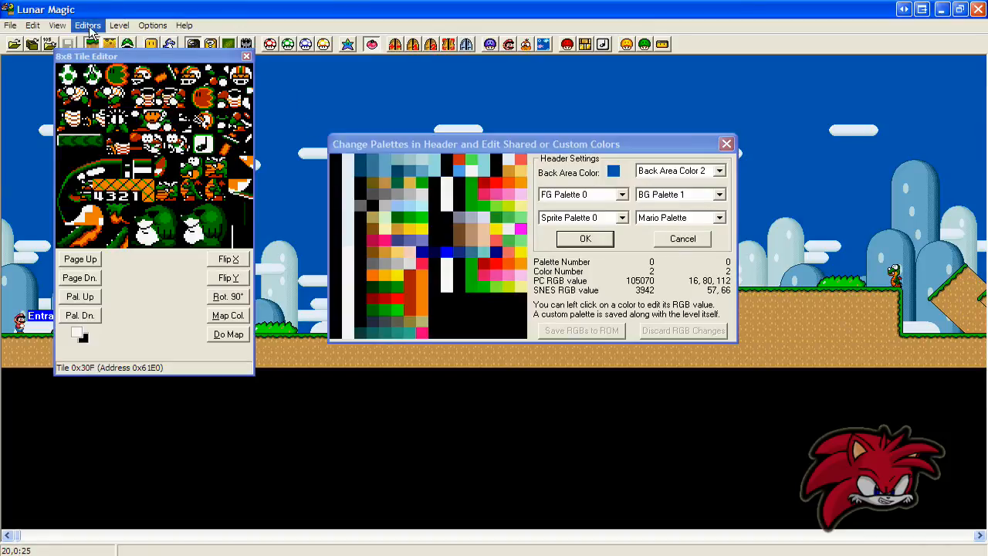
{"action": "mouse_move", "coordinate": [120, 28]}
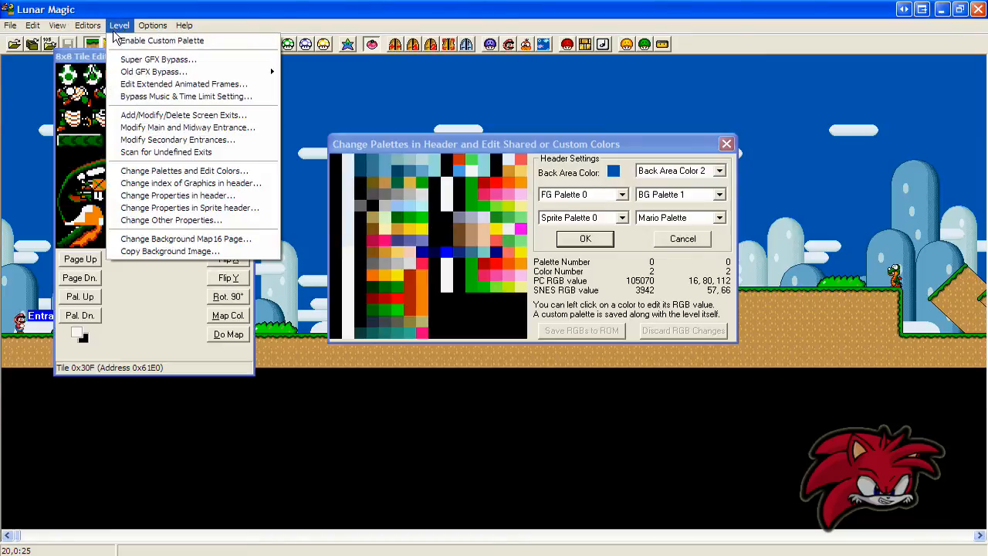
{"action": "left_click", "coordinate": [115, 39]}
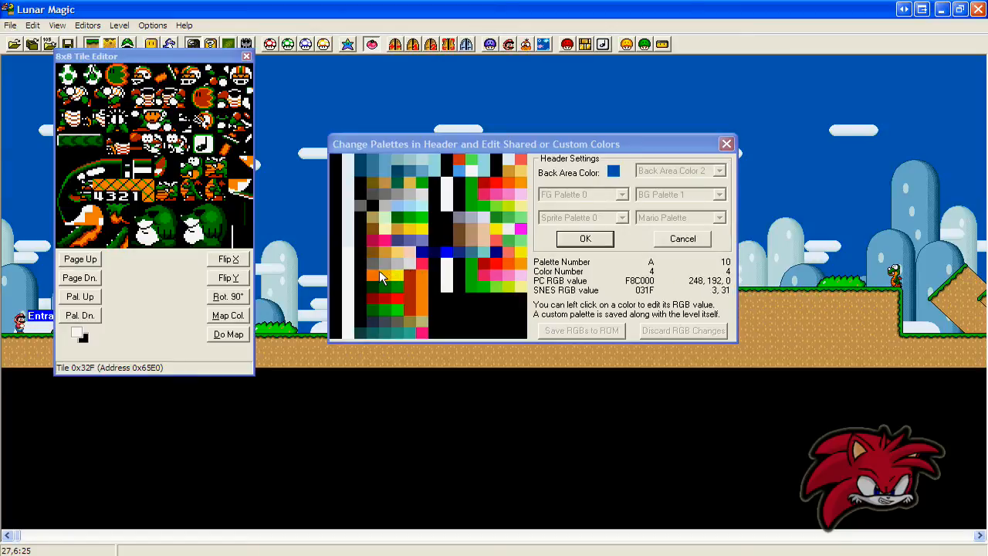
Change color 6 of palette B to dark red (RGB 128, 0, 0) and color 7 to red (RGB 255, 0, 0)
{"action": "left_click", "coordinate": [408, 294]}
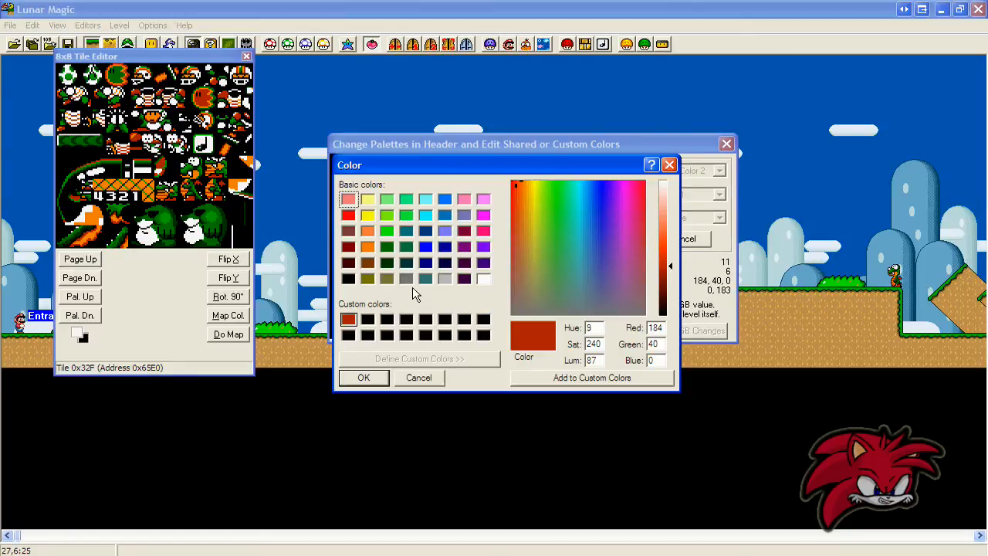
{"action": "left_click", "coordinate": [348, 246]}
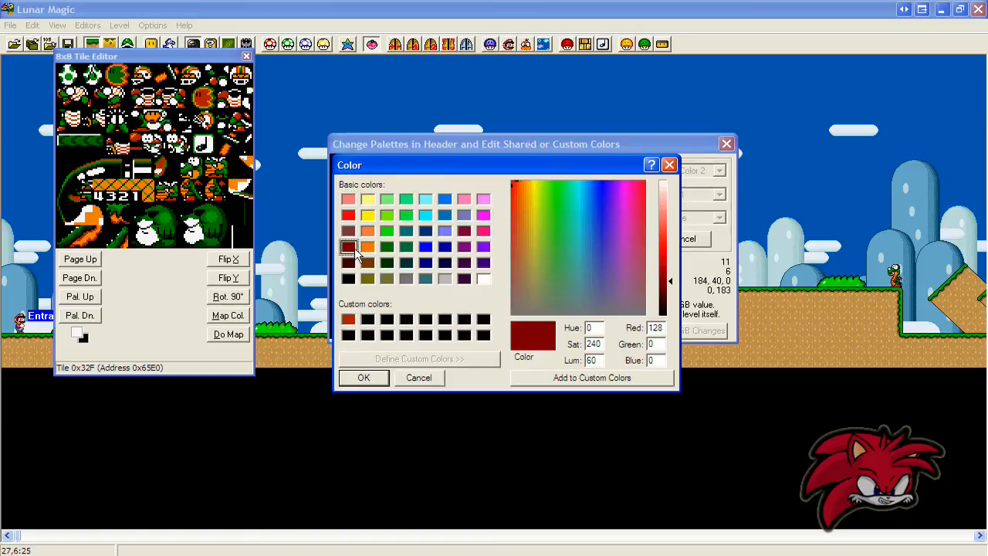
{"action": "left_click", "coordinate": [364, 378]}
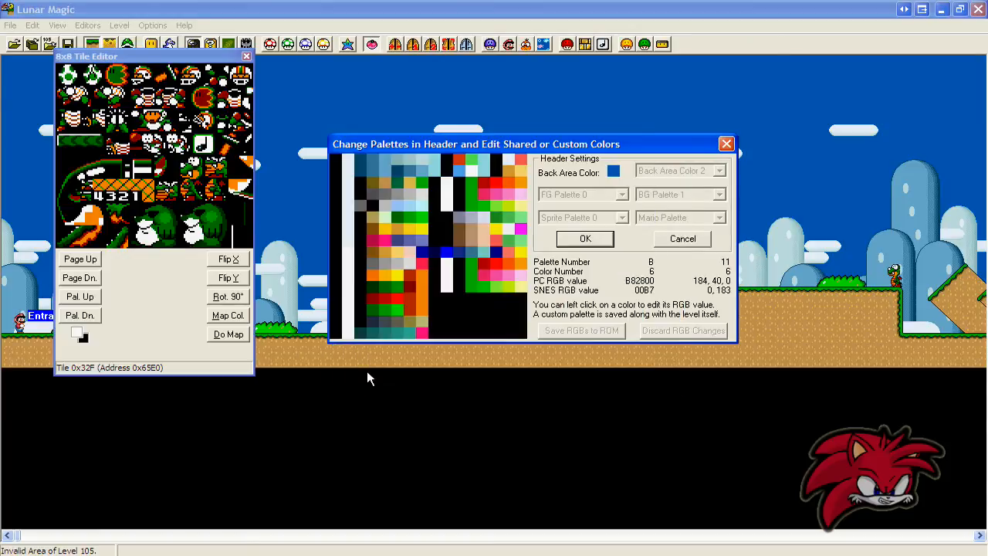
{"action": "left_click", "coordinate": [420, 286]}
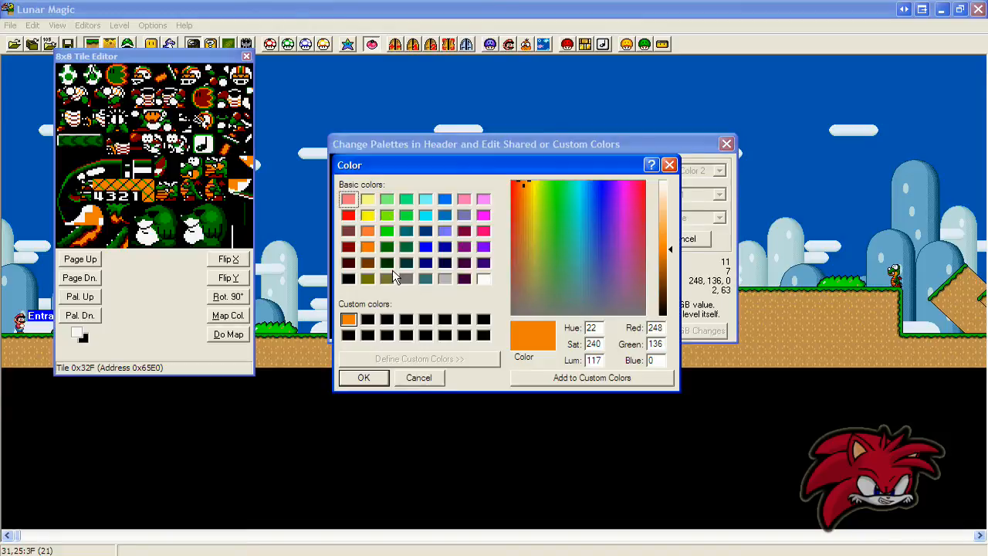
{"action": "left_click", "coordinate": [349, 216]}
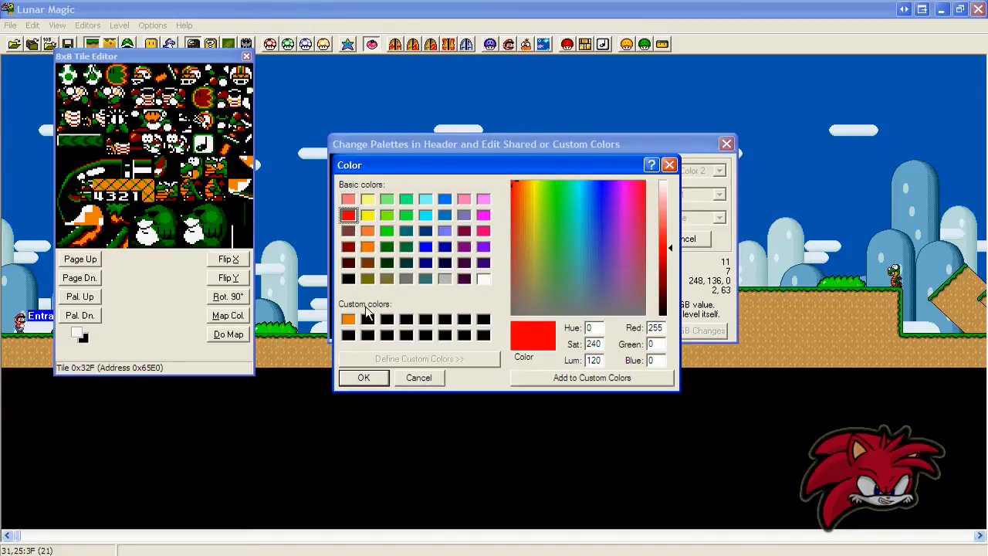
{"action": "left_click", "coordinate": [366, 377]}
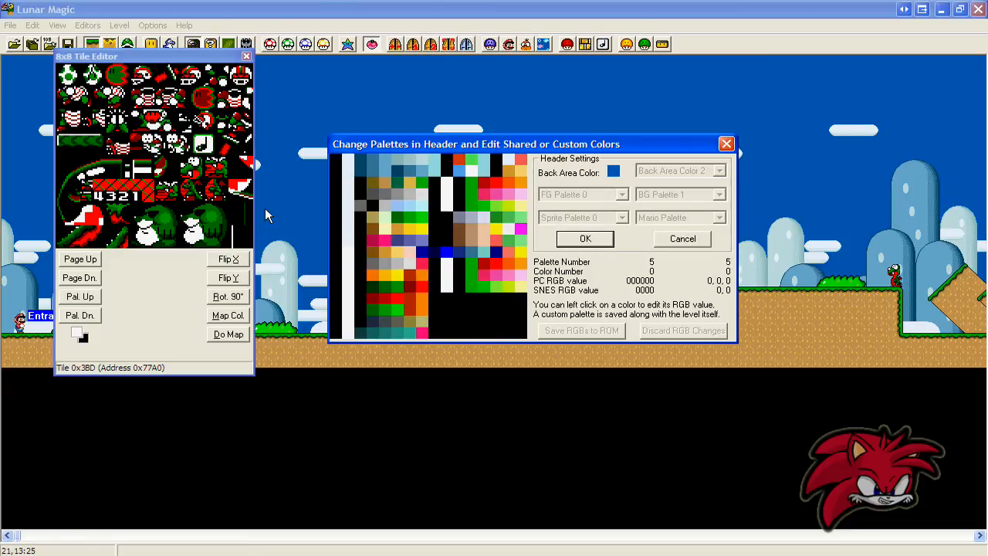
Accept the palette changes and close the 8x8 Tile Editor
{"action": "left_click", "coordinate": [120, 26]}
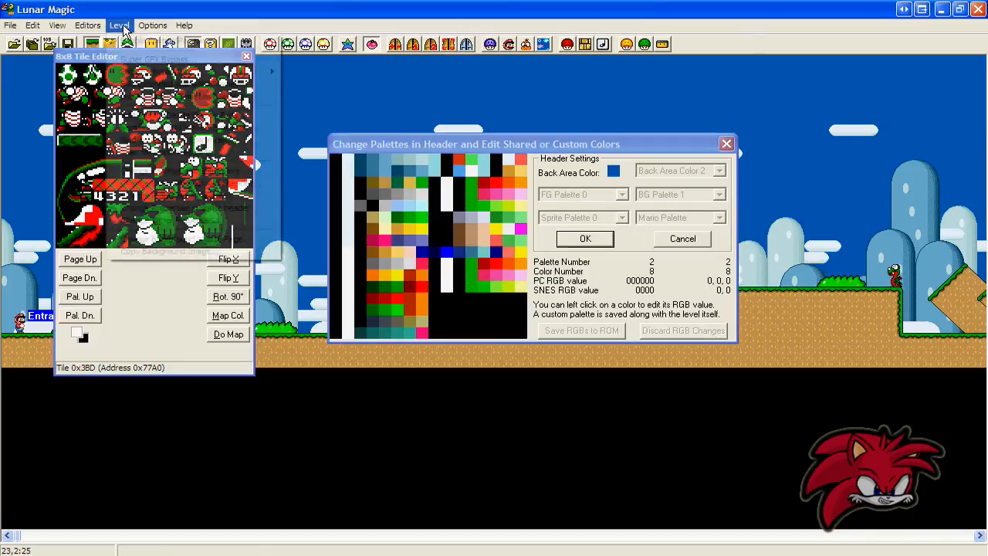
{"action": "left_click", "coordinate": [303, 28]}
{"action": "left_click", "coordinate": [584, 239]}
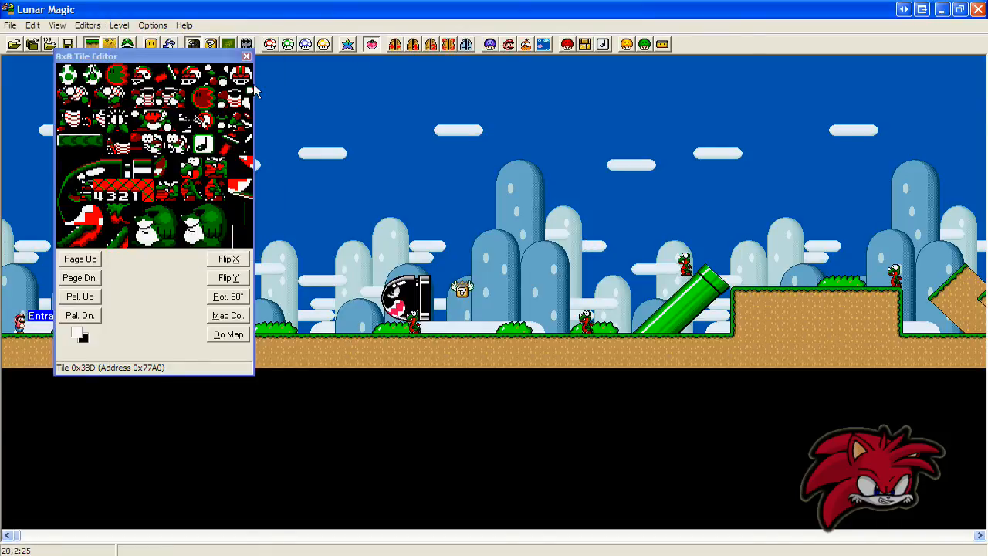
{"action": "left_click", "coordinate": [246, 59]}
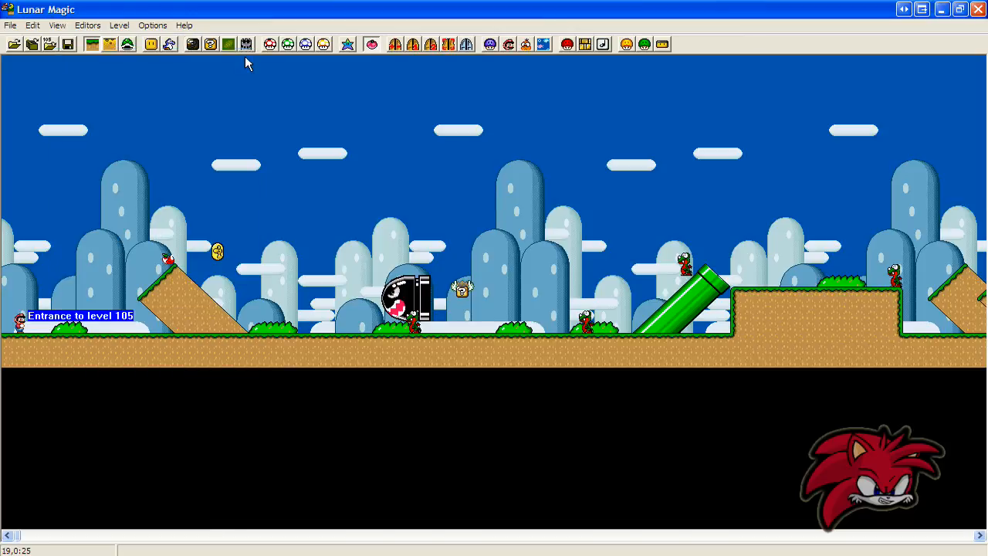
Check that the custom palette is enabled for the level and save the level to the ROM
{"action": "left_click", "coordinate": [119, 25]}
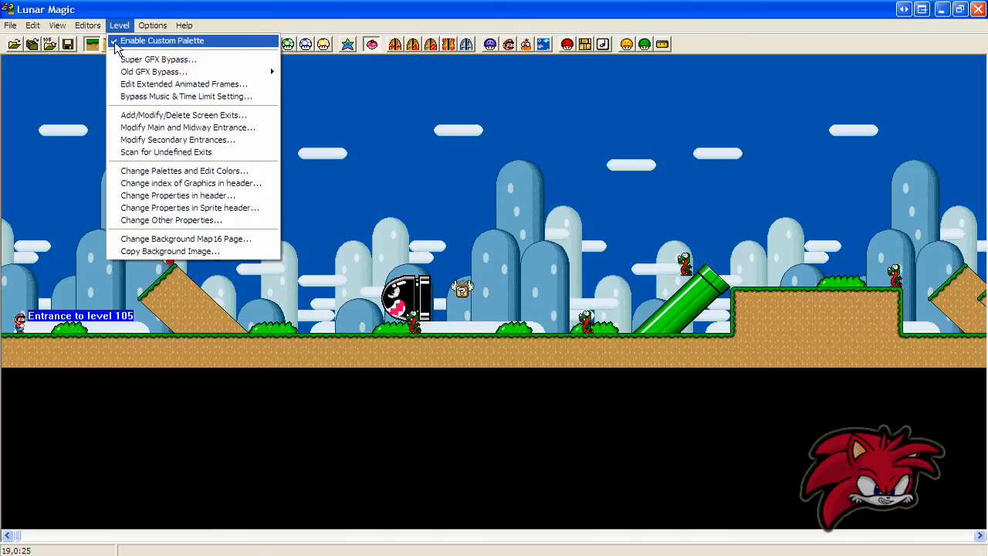
{"action": "left_click", "coordinate": [84, 78]}
{"action": "left_click", "coordinate": [67, 45]}
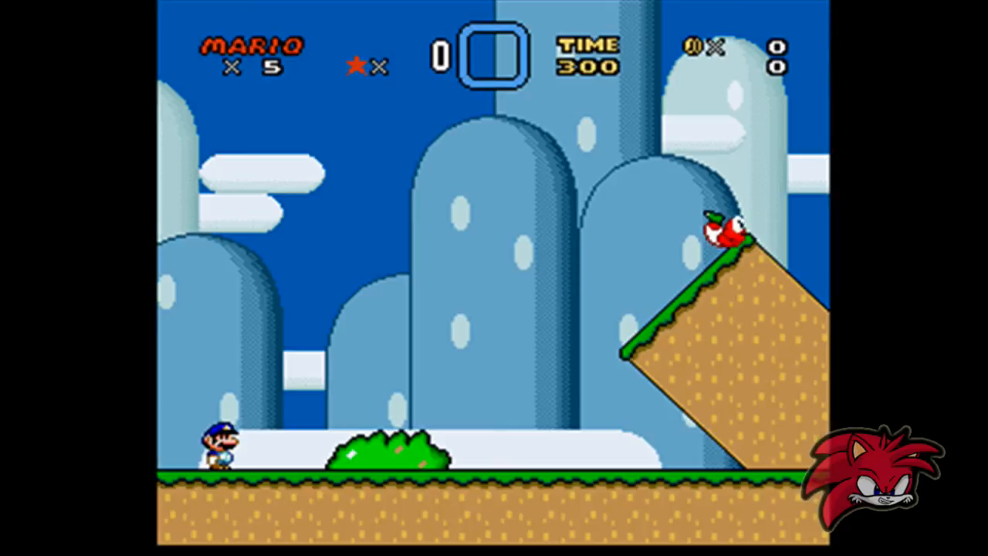
{"action": "key", "text": "z"}
{"action": "key", "text": "Left"}
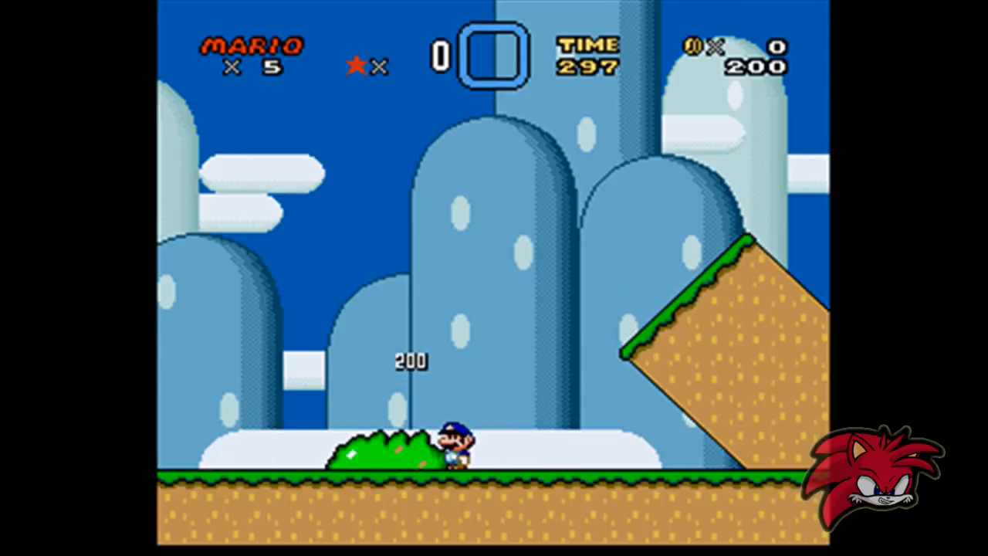
{"action": "key", "text": "Right"}
{"action": "key", "text": "Up"}
{"action": "key", "text": "Left"}
{"action": "key", "text": "Right"}
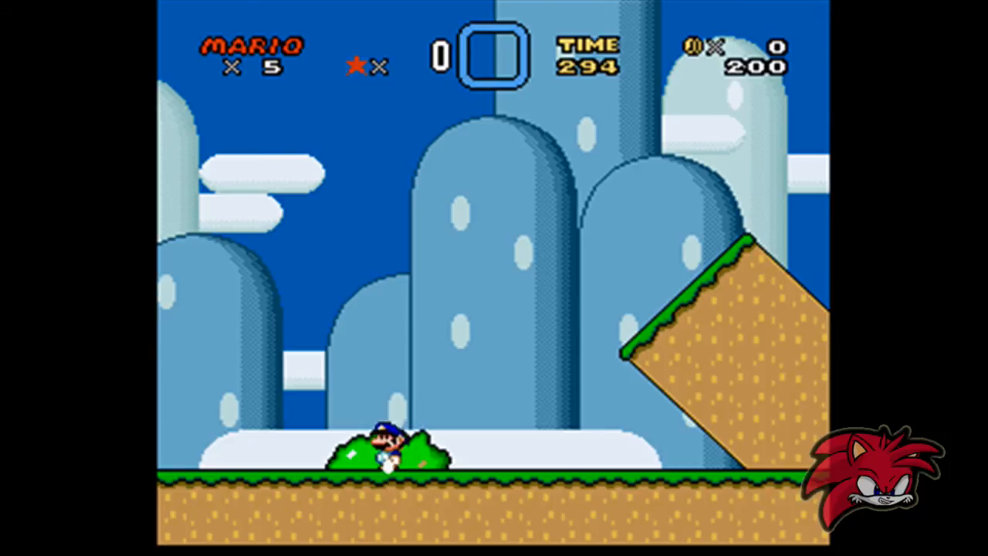
{"action": "key", "text": "Left"}
{"action": "key", "text": "Up"}
{"action": "key", "text": "Right"}
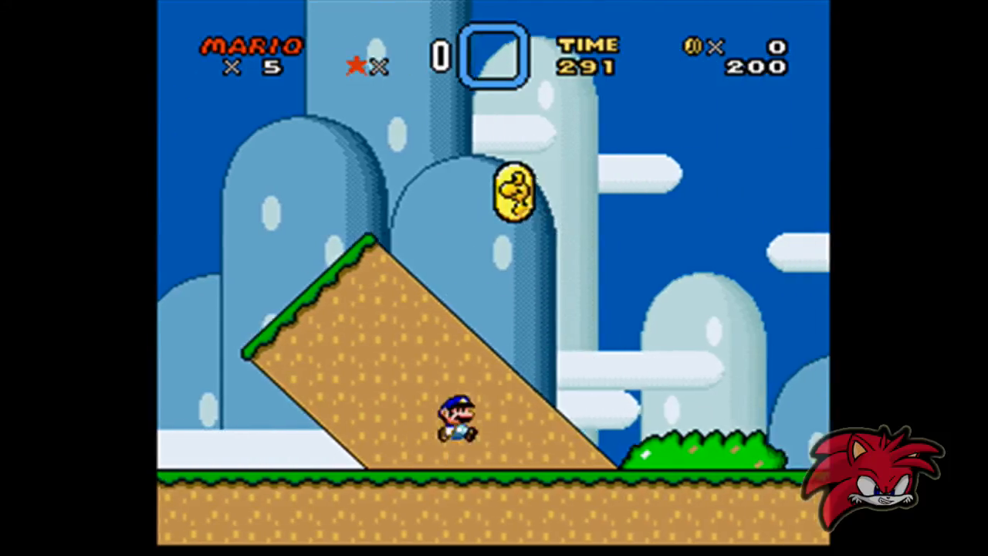
{"action": "key", "text": "z"}
{"action": "key", "text": "Right"}
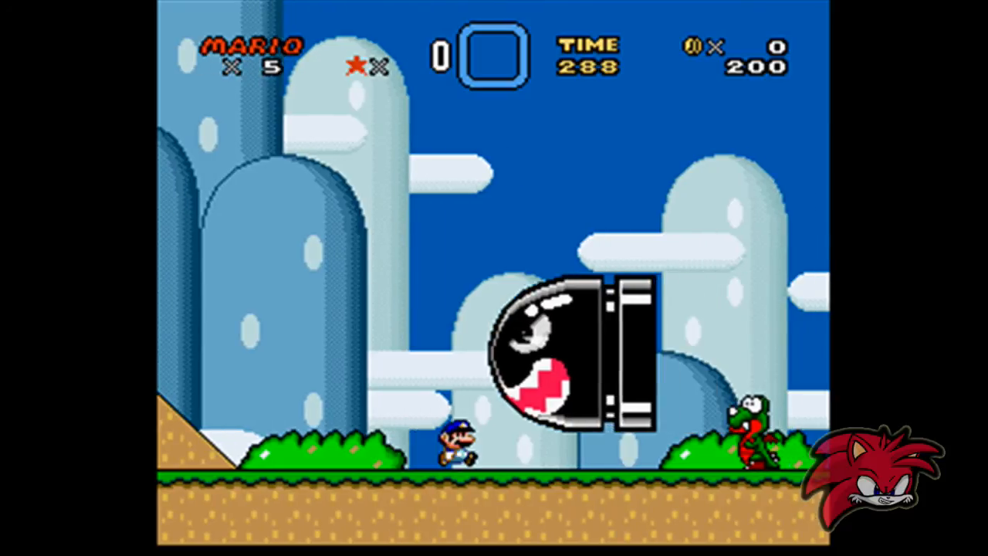
{"action": "key", "text": "z"}
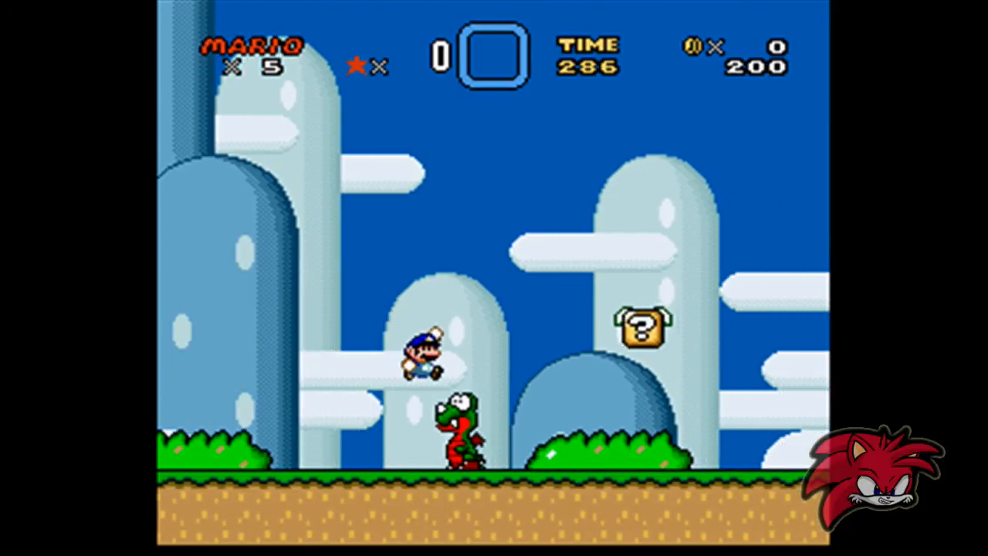
{"action": "key", "text": "Right"}
{"action": "key", "text": "z"}
{"action": "key", "text": "z"}
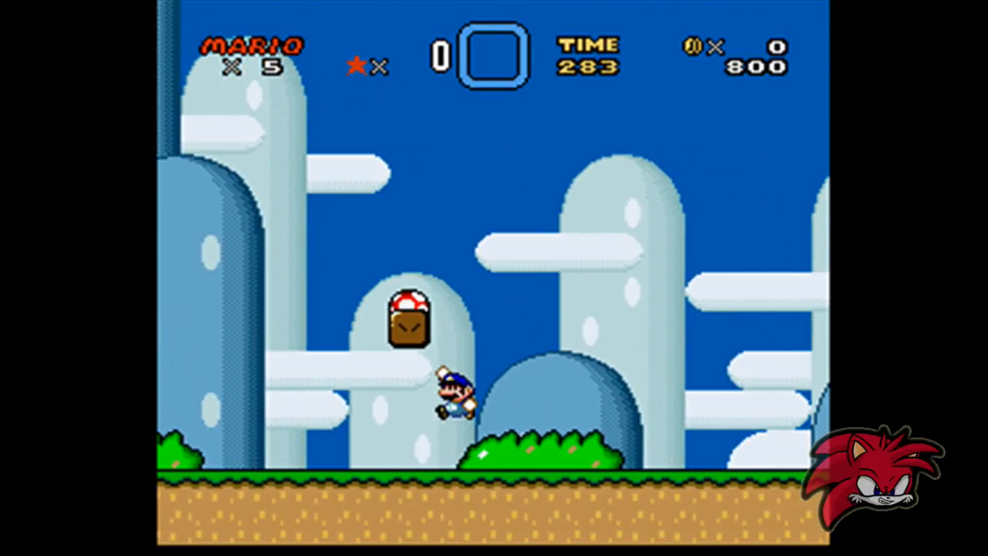
{"action": "key", "text": "Left"}
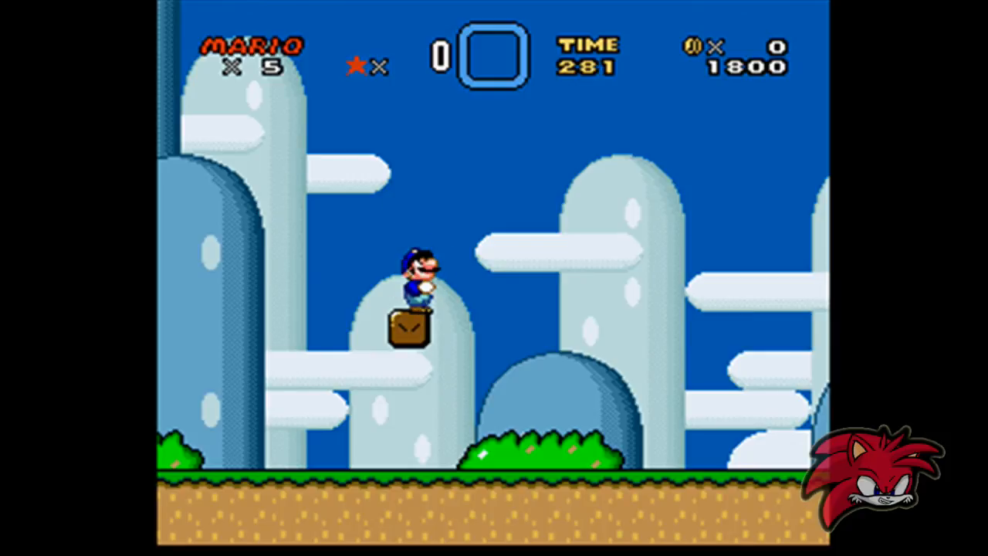
{"action": "key", "text": "Left"}
{"action": "key", "text": "Right"}
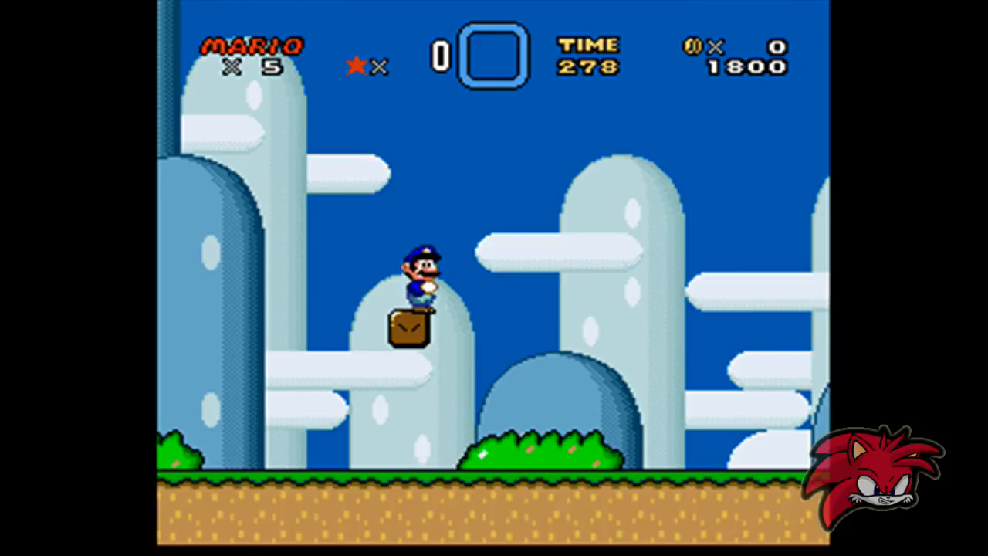
{"action": "key", "text": "z"}
{"action": "key", "text": "Right"}
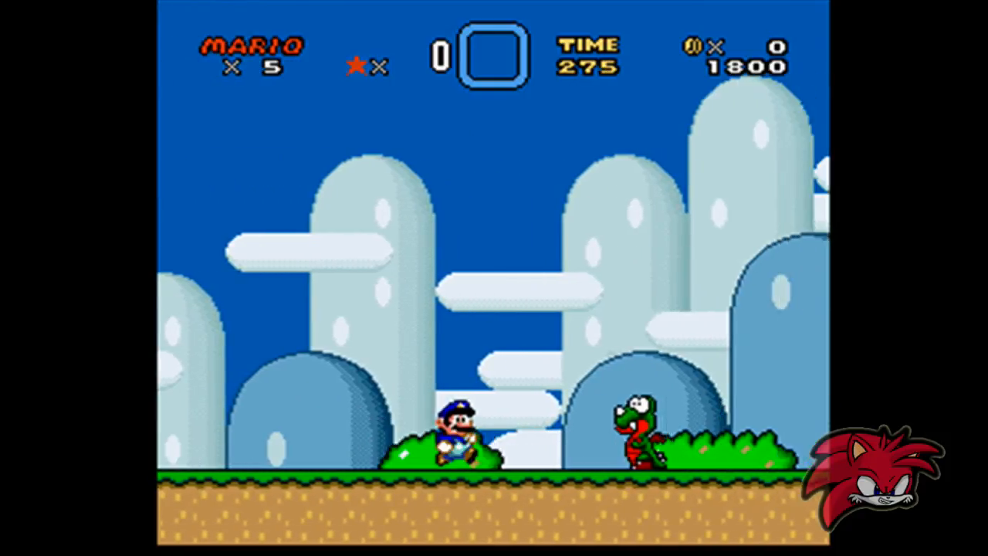
{"action": "key", "text": "z"}
{"action": "key", "text": "Right"}
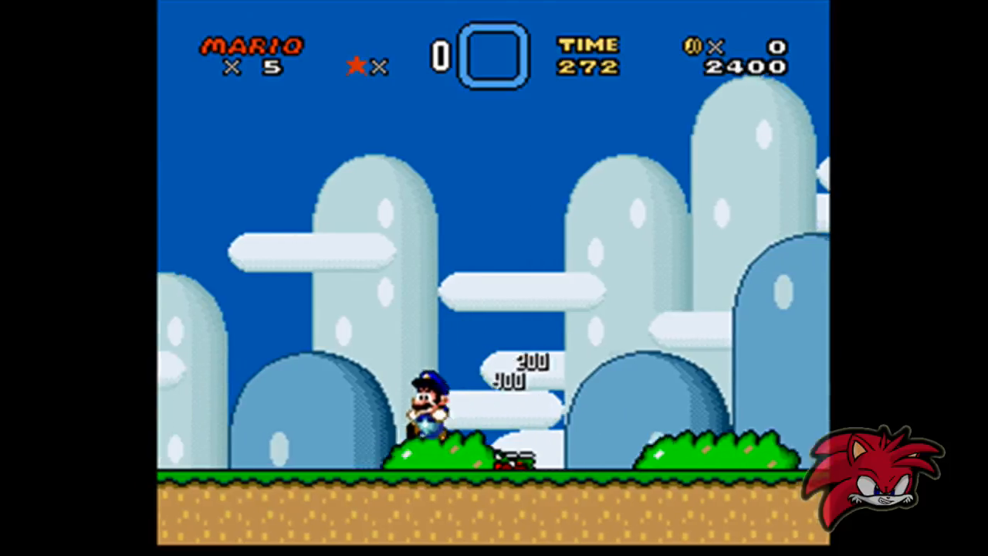
{"action": "key", "text": "Right"}
{"action": "key", "text": "z"}
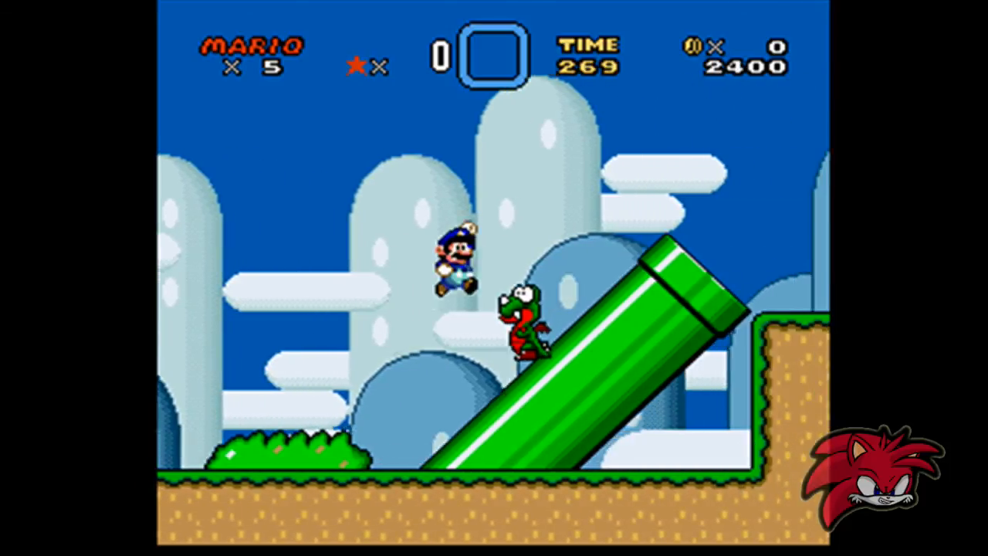
{"action": "key", "text": "Left"}
{"action": "key", "text": "Right"}
{"action": "key", "text": "Right"}
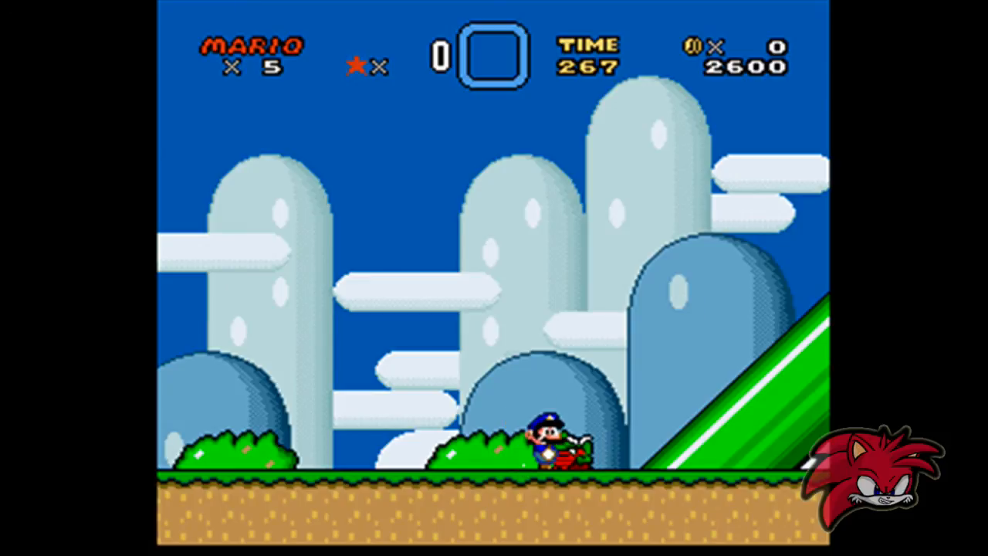
{"action": "key", "text": "Left"}
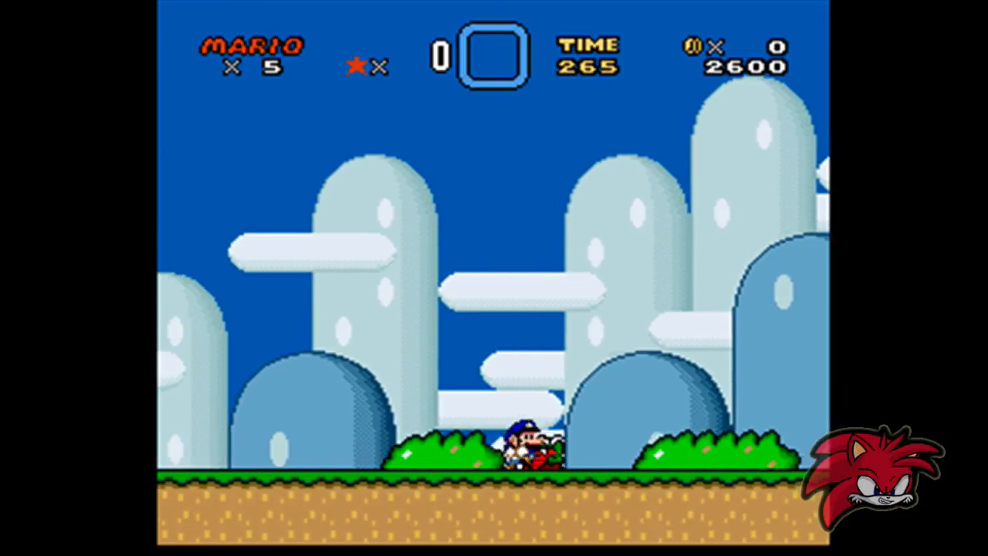